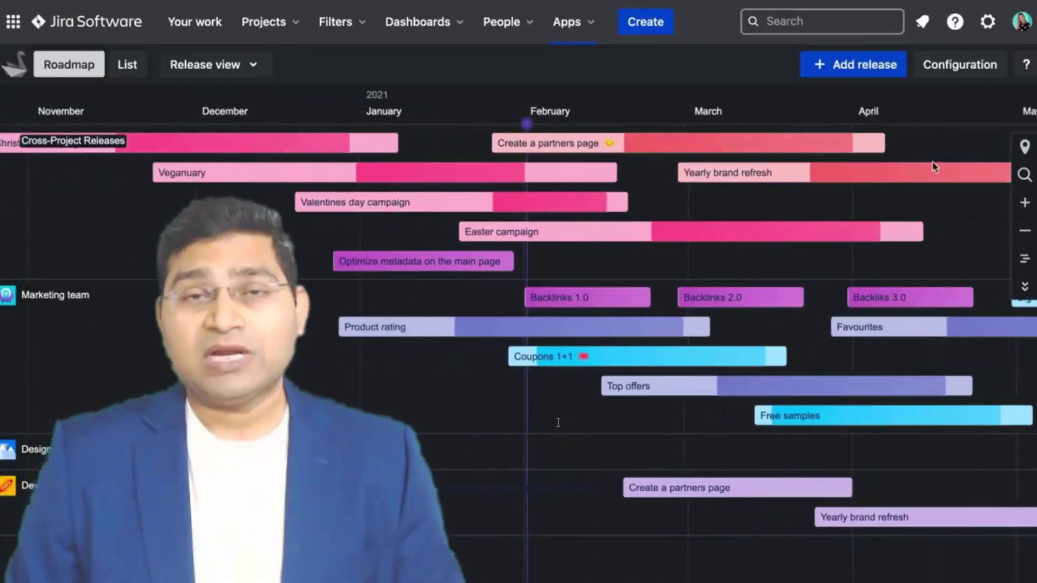
- Turn off dark mode for the cross-project release roadmap
click(1004, 58)
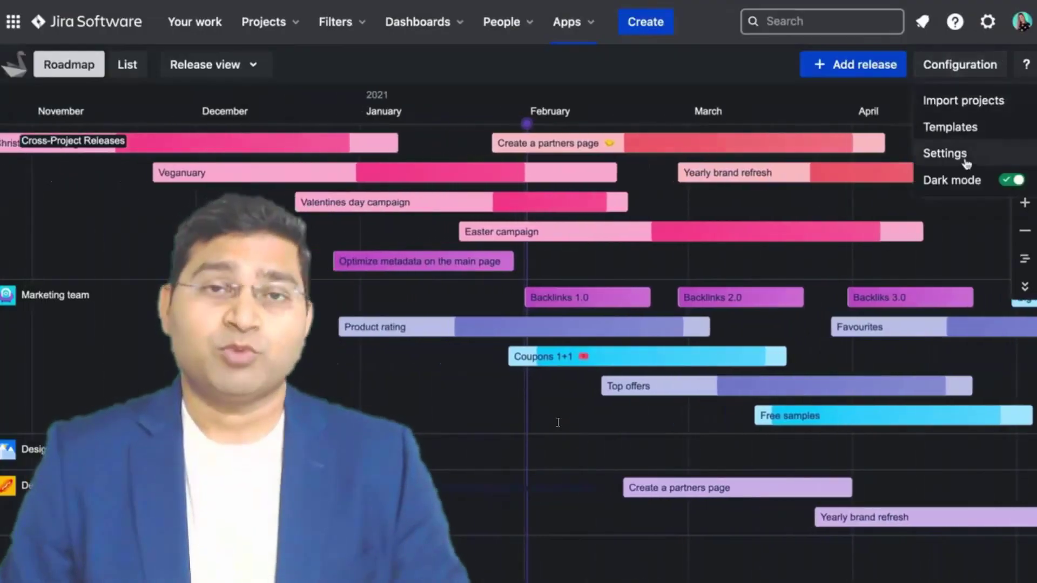
click(1011, 180)
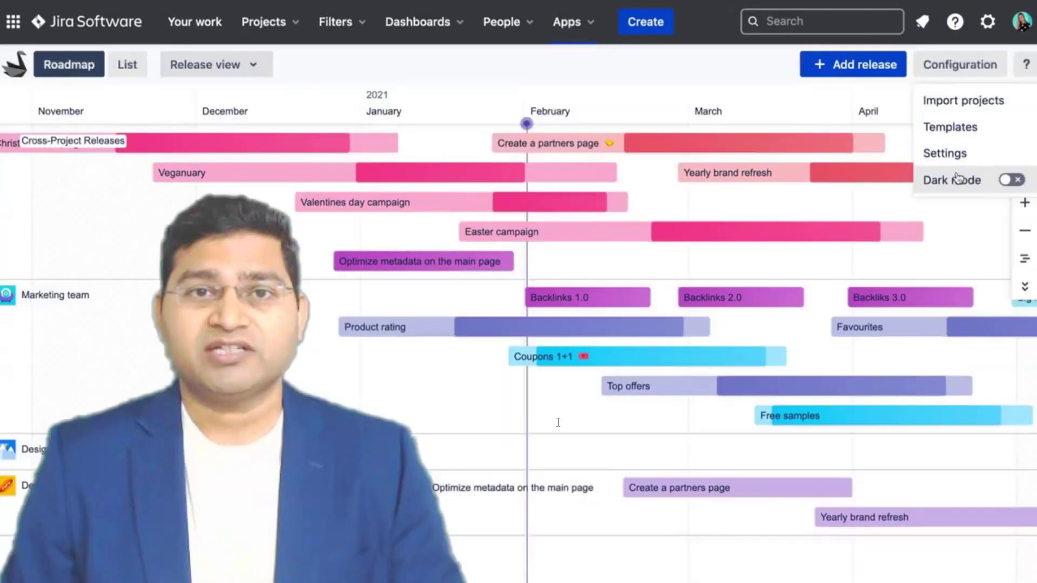
click(671, 203)
- Examine the "Create a partners page" release's details, stages, progress report and scope, including its expanded view, and close it
click(576, 150)
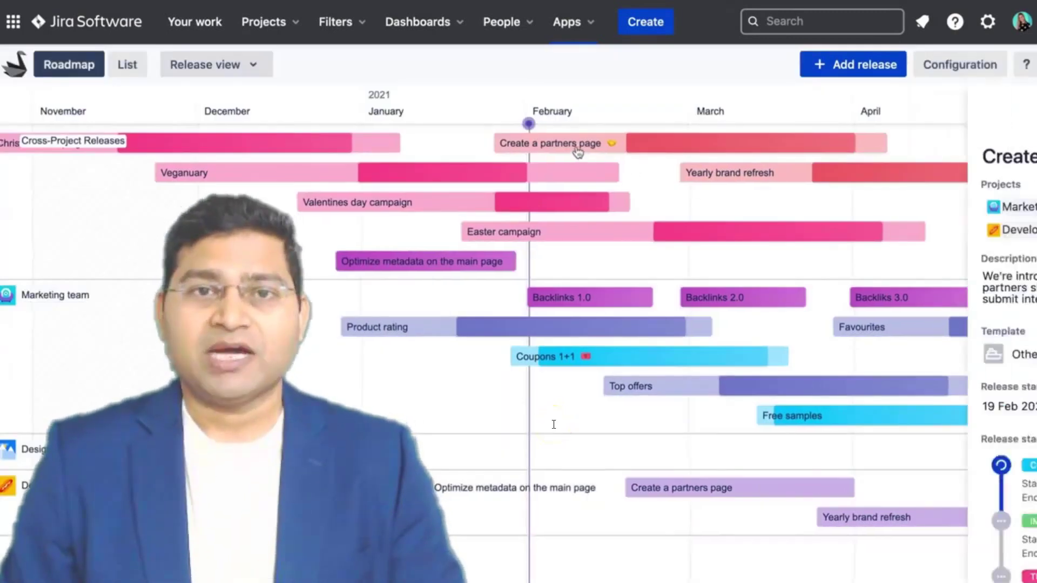
scroll(793, 262, down, 2)
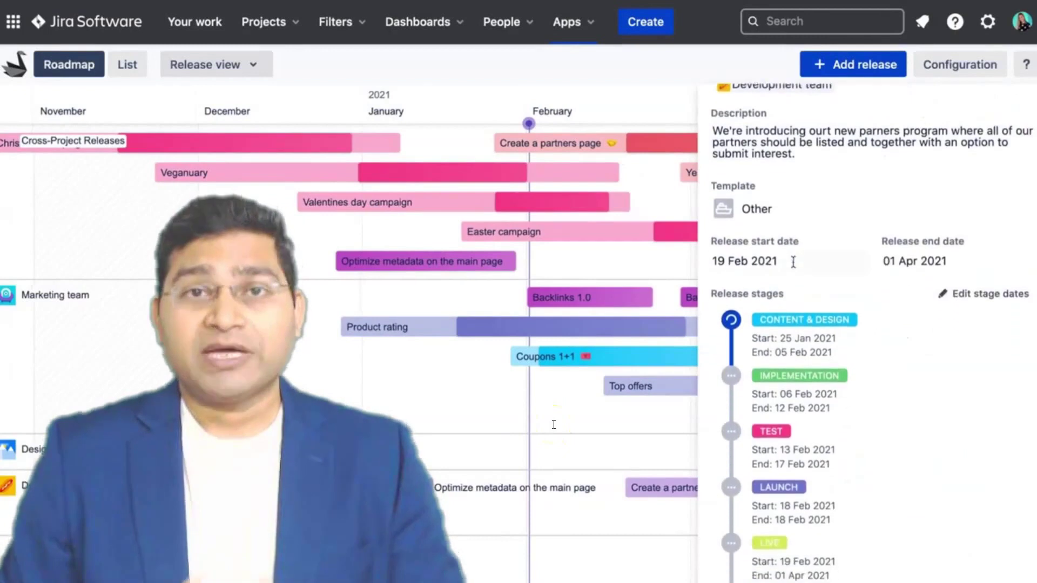
scroll(792, 262, down, 1)
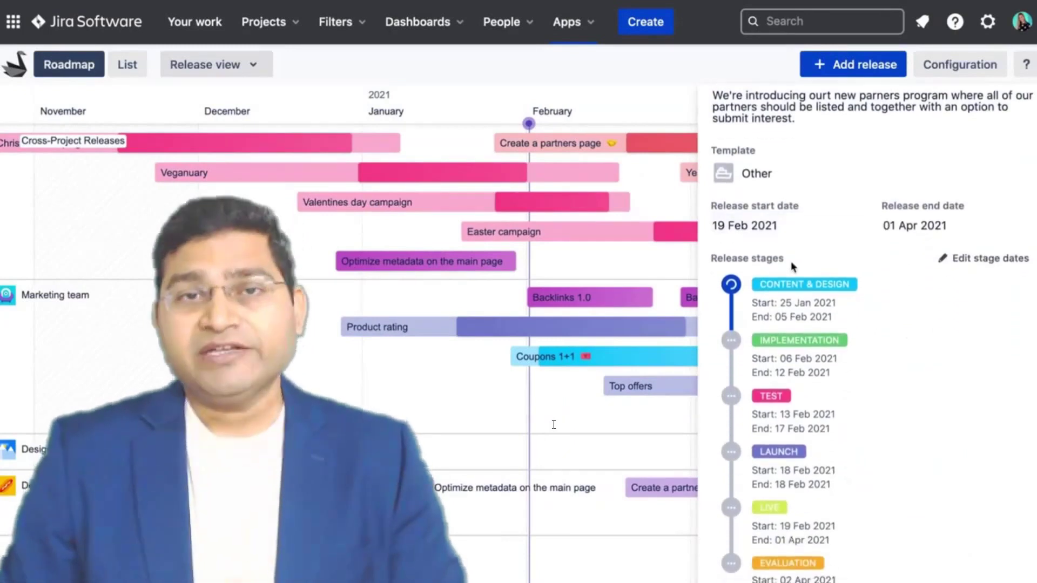
scroll(793, 265, up, 4)
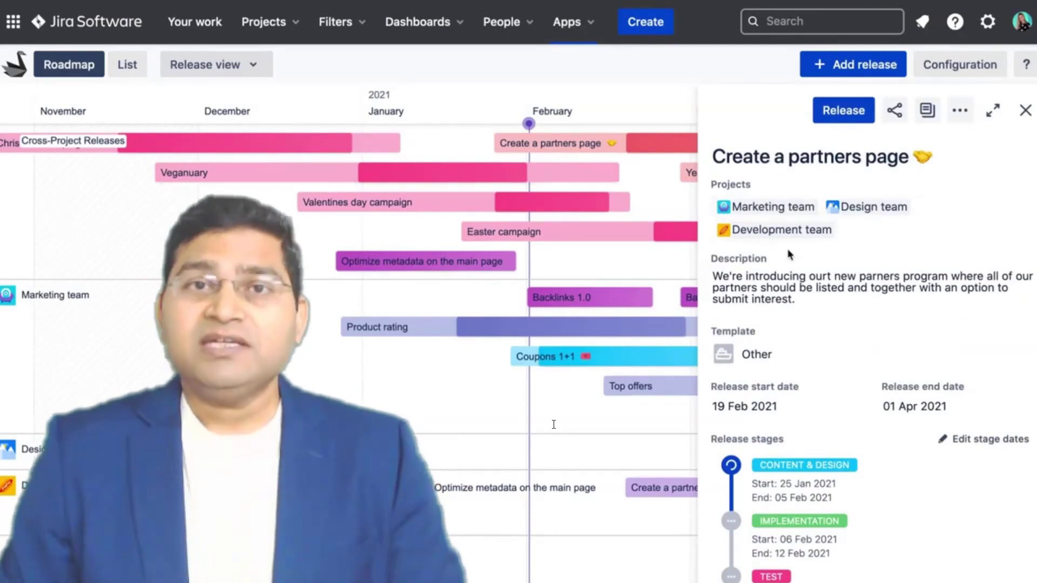
scroll(790, 255, down, 5)
scroll(787, 254, down, 4)
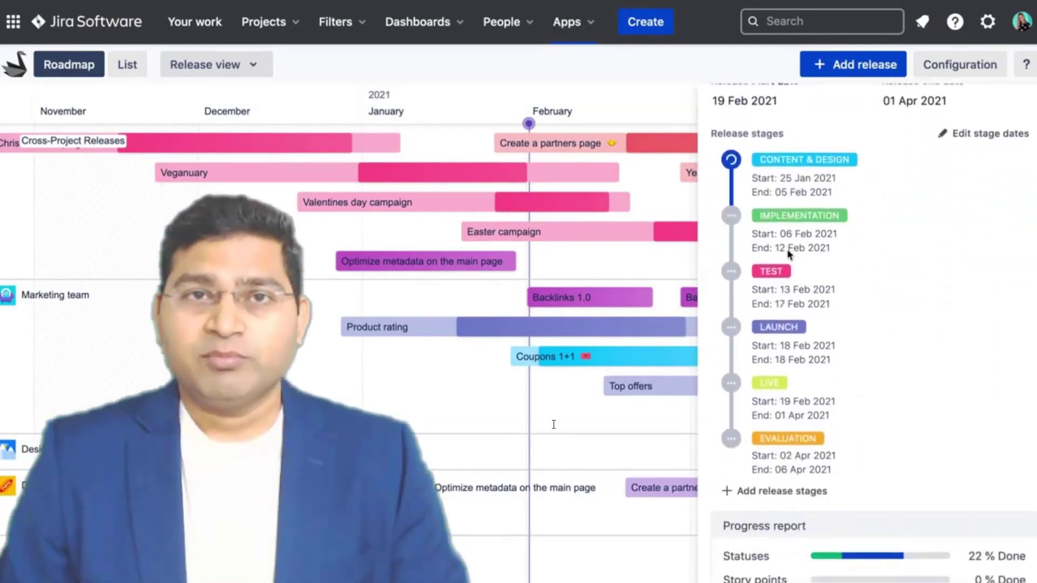
scroll(788, 254, down, 4)
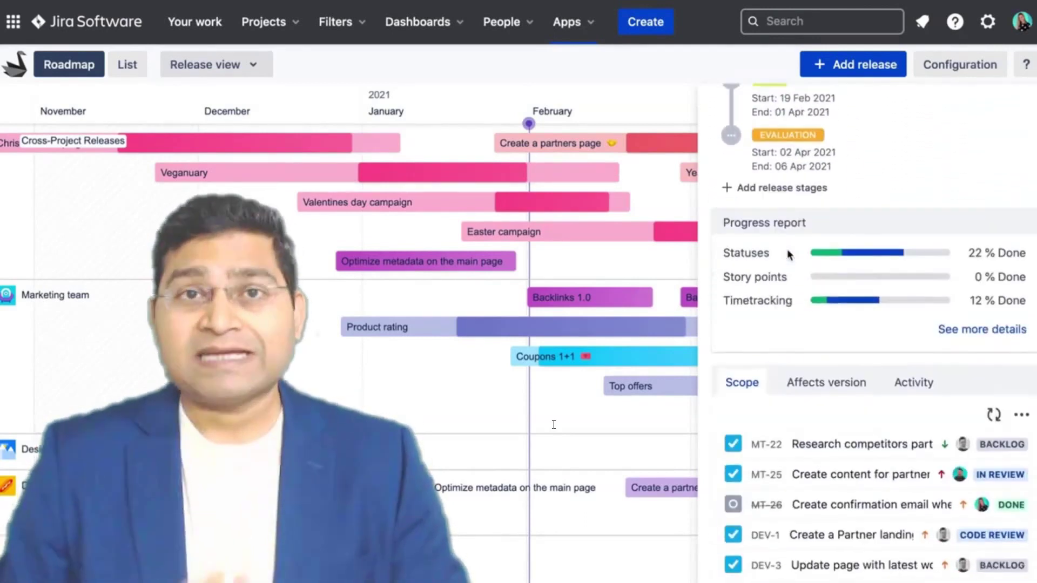
scroll(789, 255, up, 4)
scroll(790, 255, up, 8)
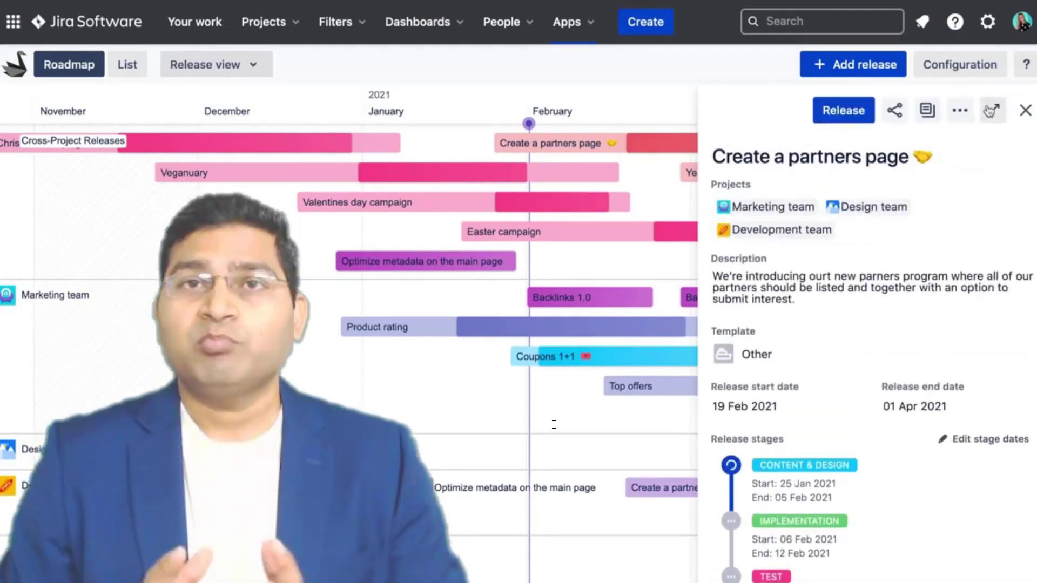
click(991, 110)
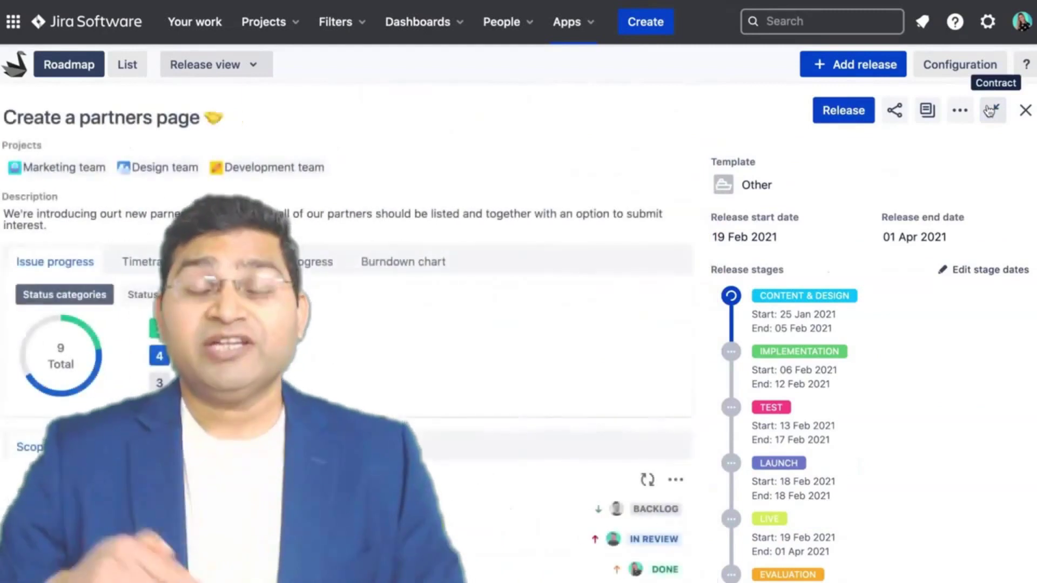
click(991, 111)
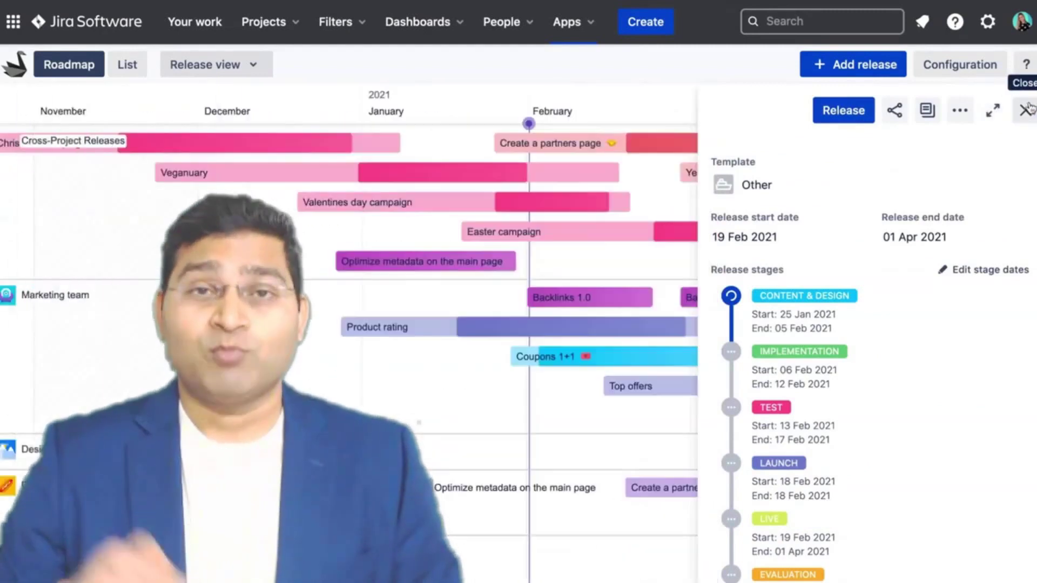
click(1025, 110)
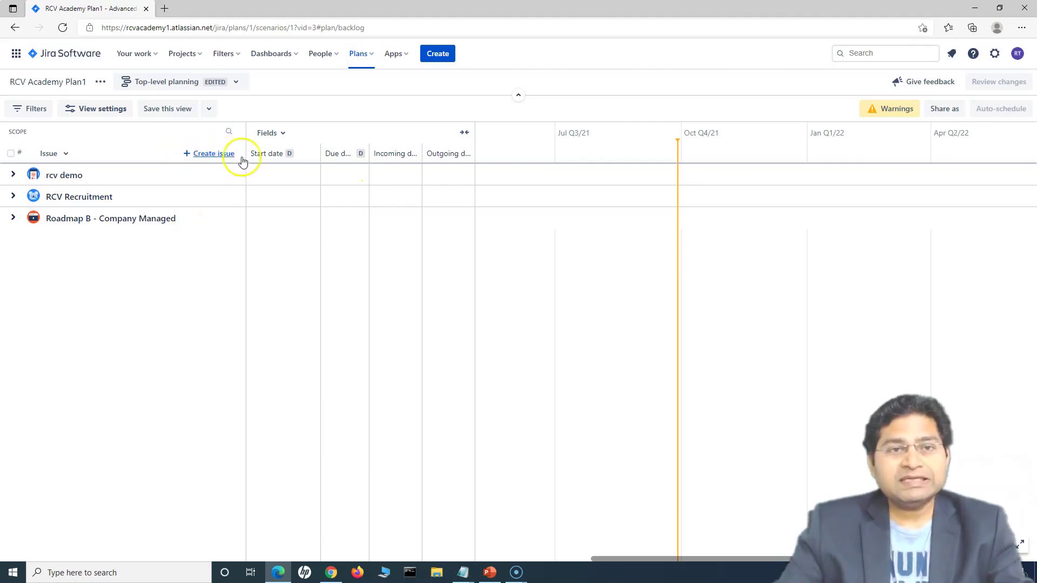
- Start a new epic in the iOS App - RCV Academy project from the RCV Academy Plan1 scope
click(214, 155)
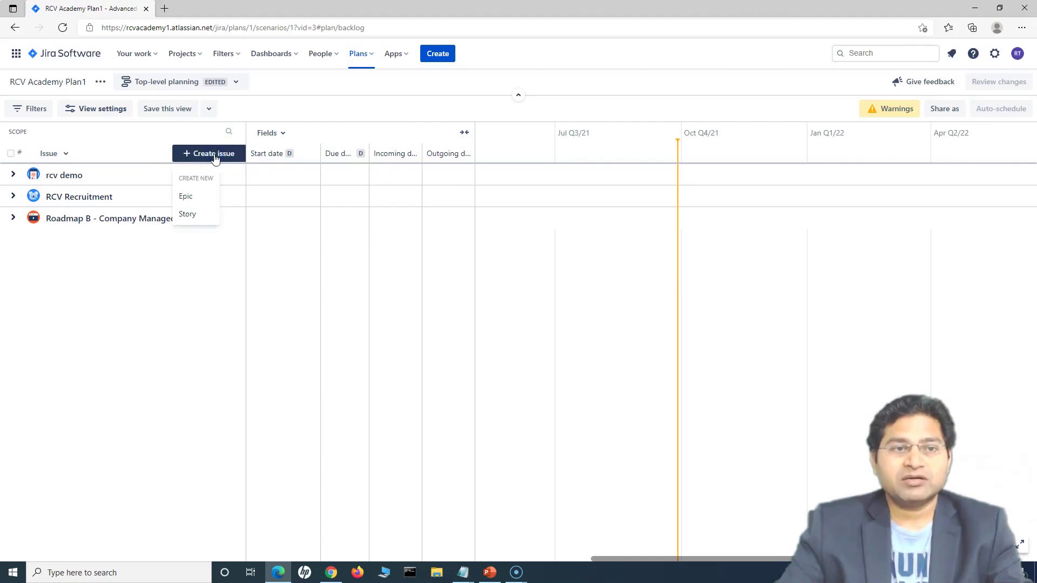
click(194, 218)
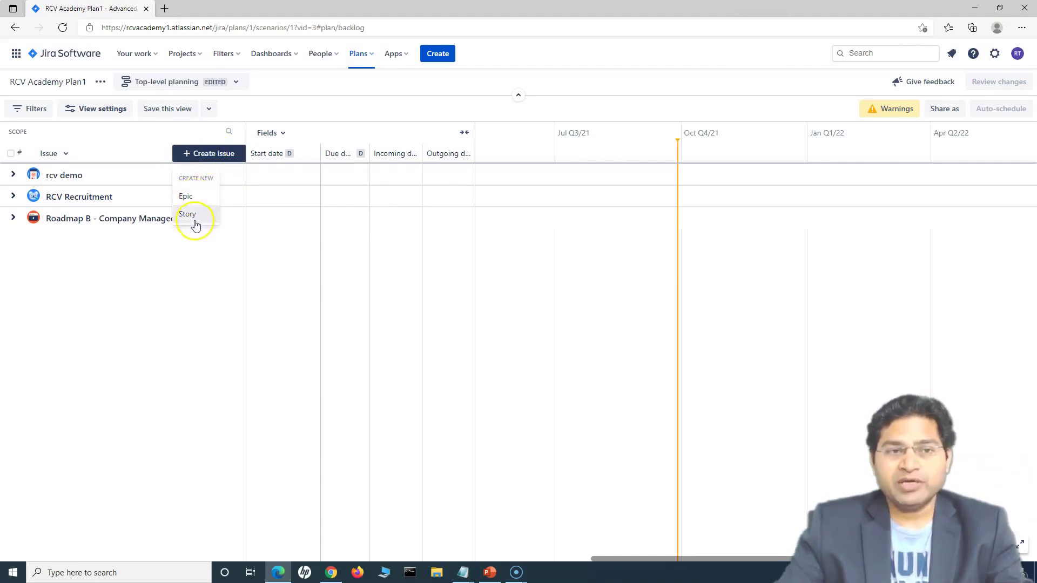
click(201, 199)
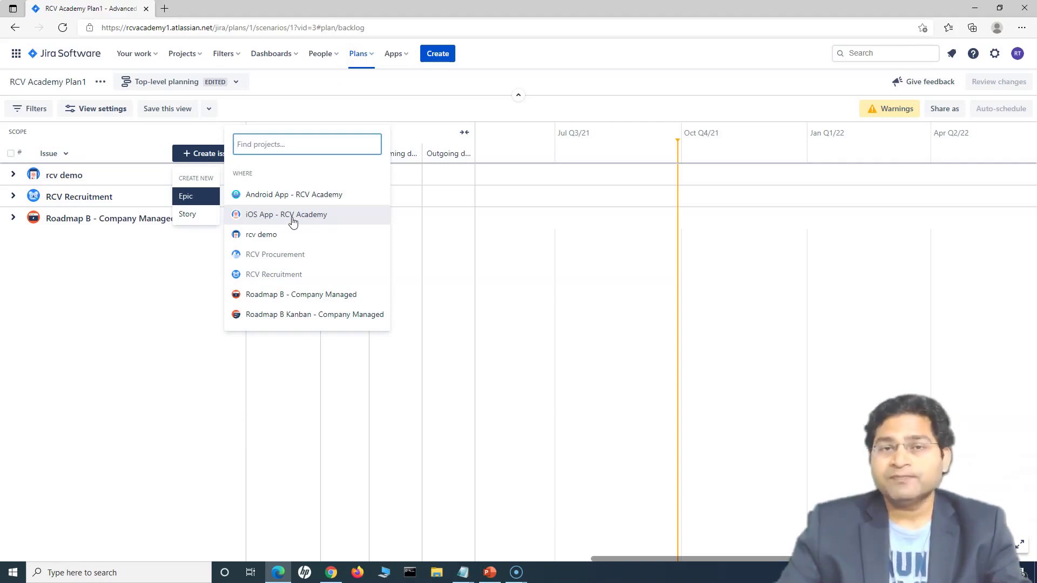
click(276, 323)
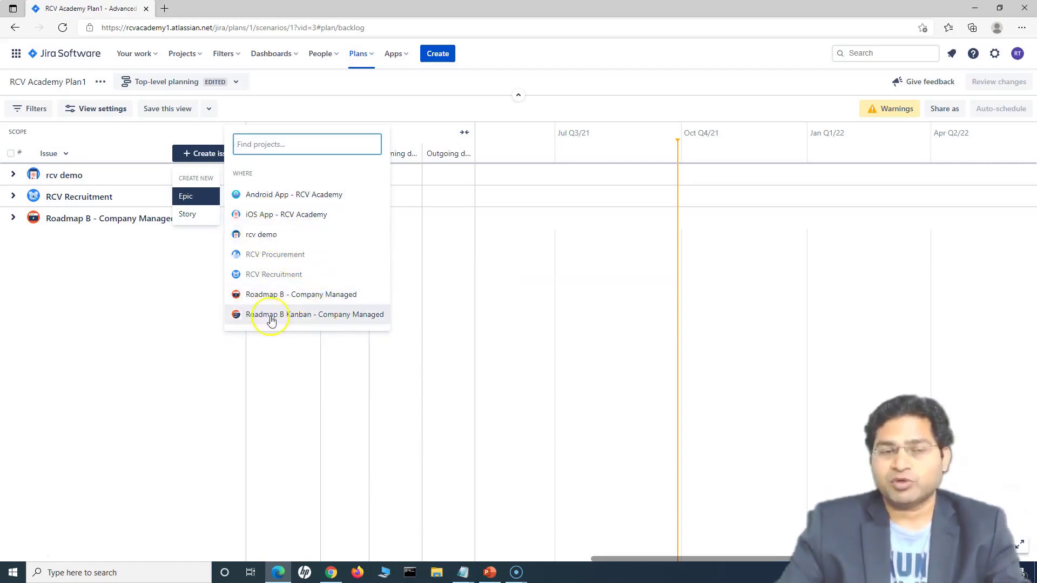
click(287, 215)
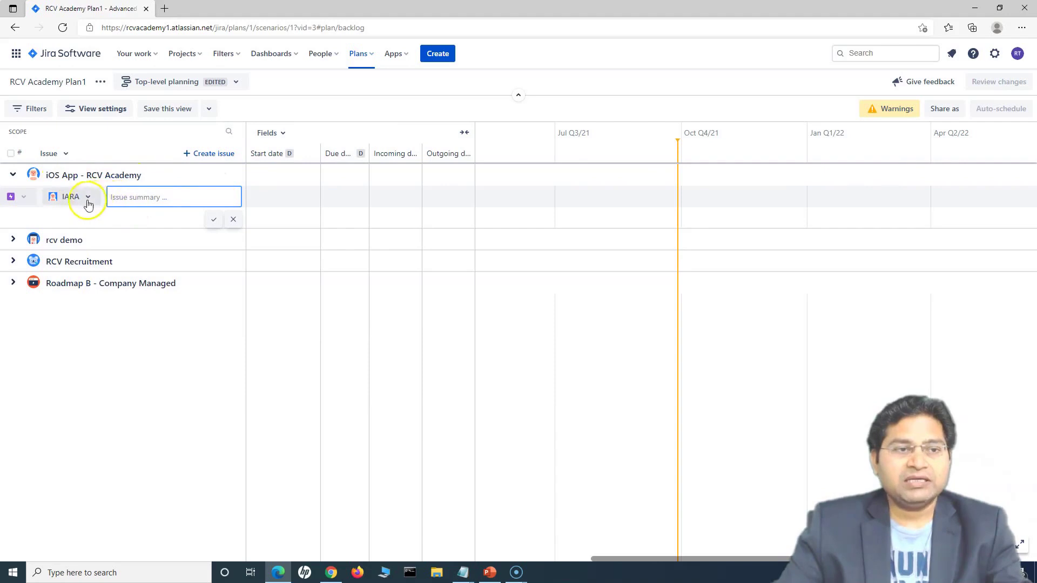
- Enter Portal Registration as the new epic's summary and add it to the plan
click(124, 197)
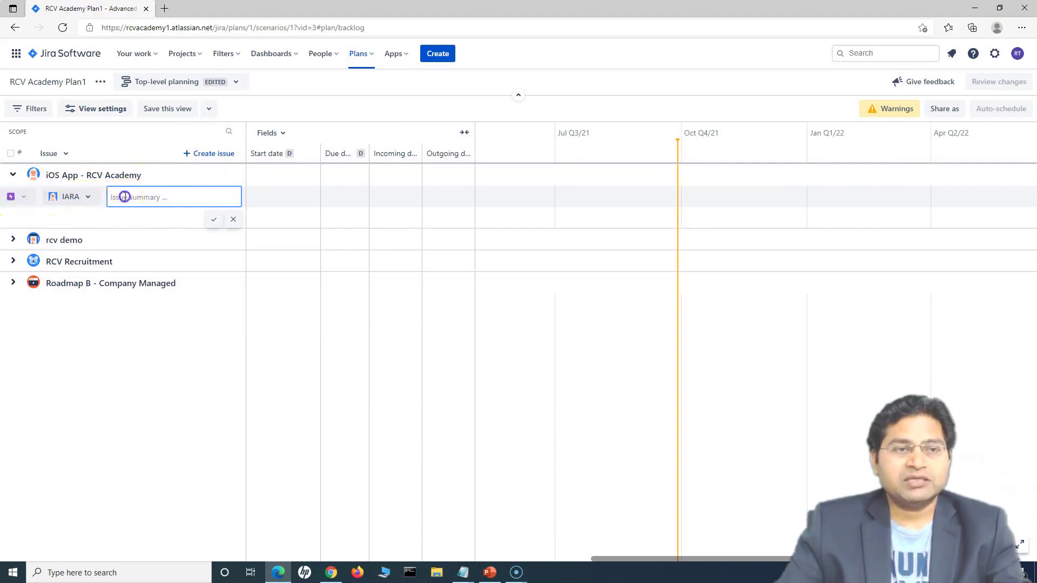
text(Portal )
text(Re)
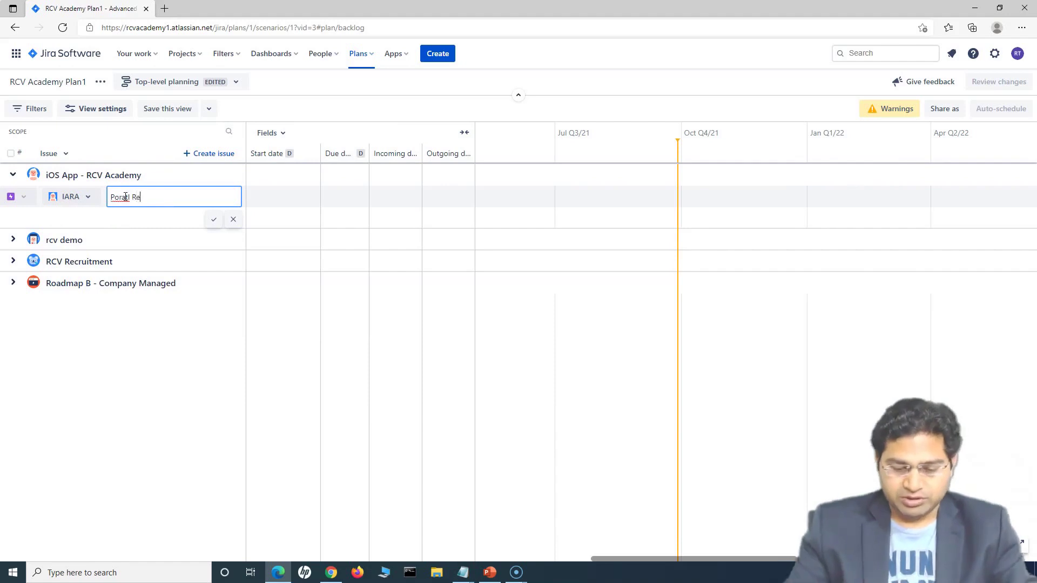
text(gistration)
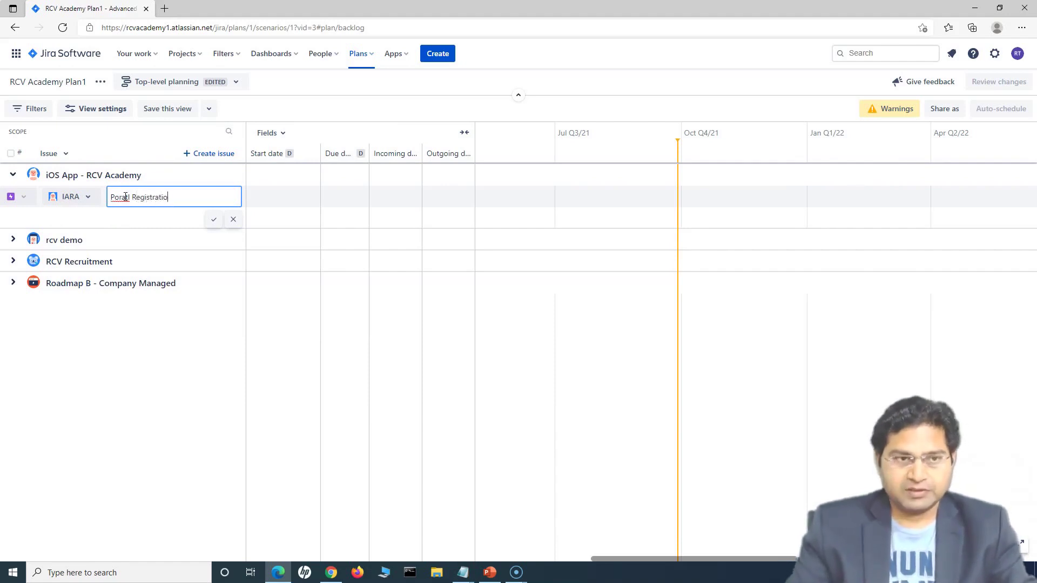
click(131, 201)
key(BackSpace)
key(BackSpace)
key(BackSpace)
text(tal)
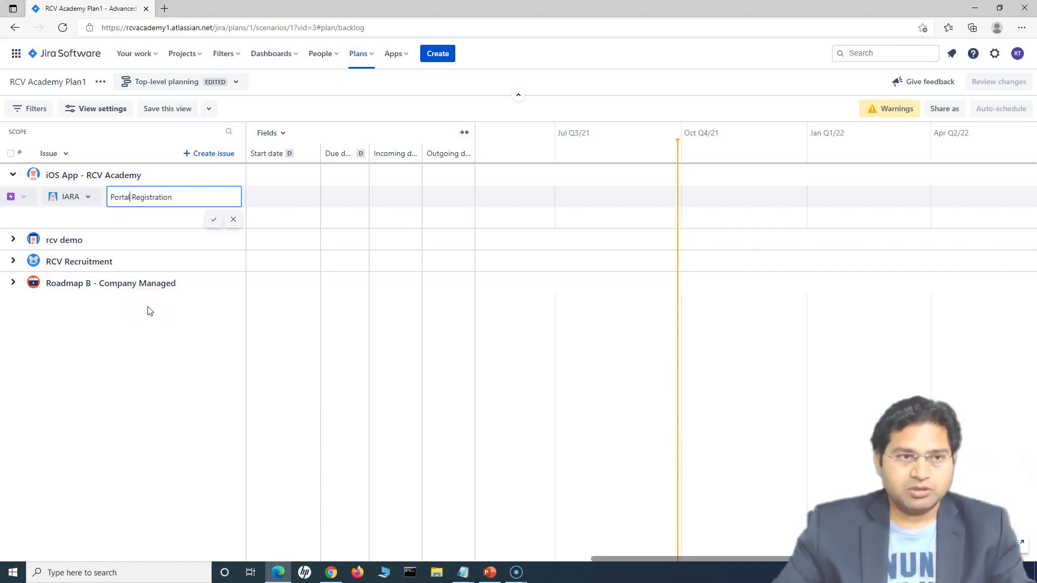
click(215, 222)
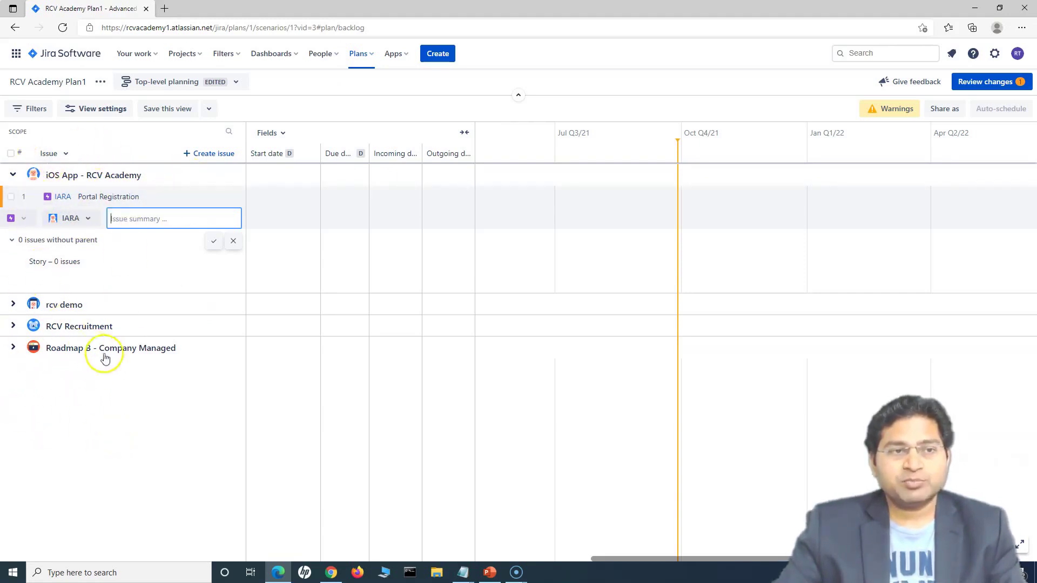
- Review the scheduling options and issue sources in the plan settings, and return to the plan
click(100, 83)
click(116, 106)
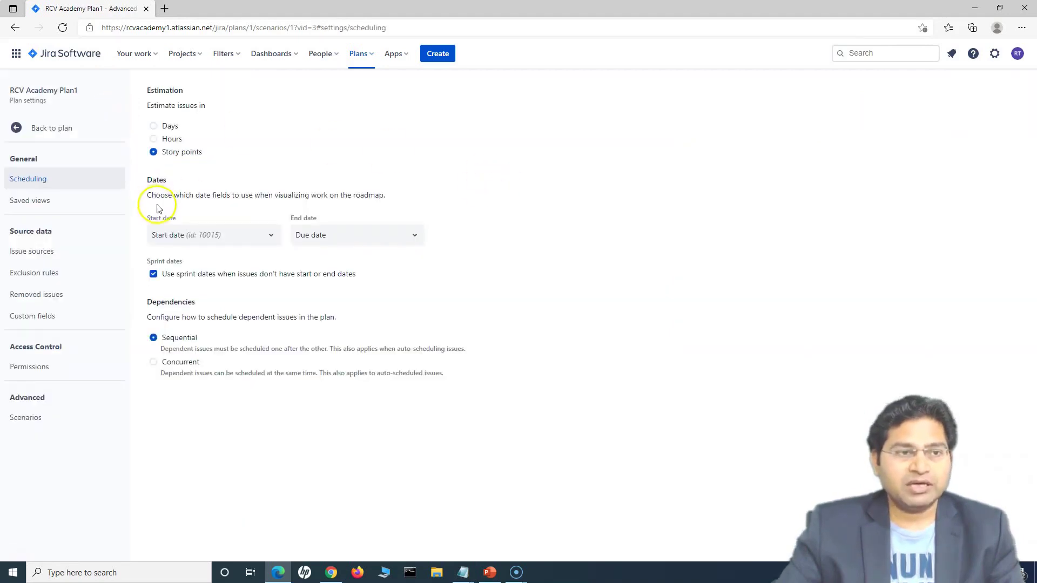
click(33, 250)
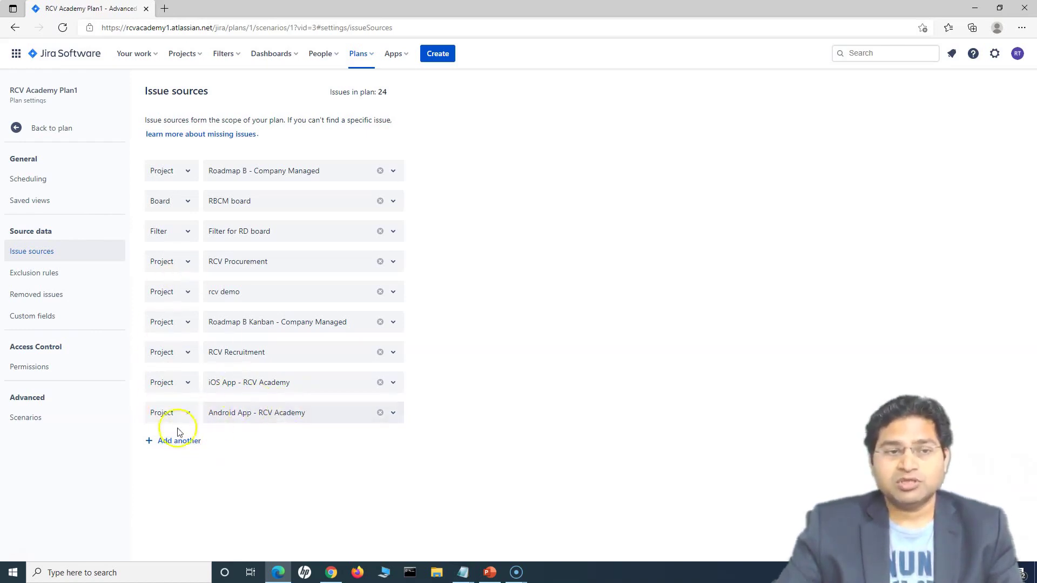
click(17, 129)
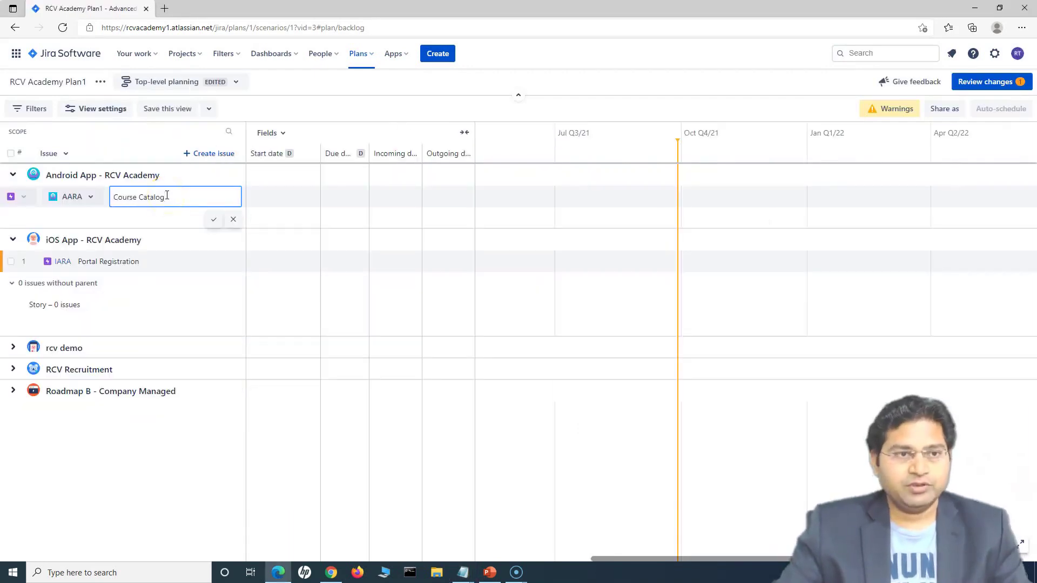
- Add the Course Catalog epic to the Android App - RCV Academy project and close the blank issue entry
click(214, 219)
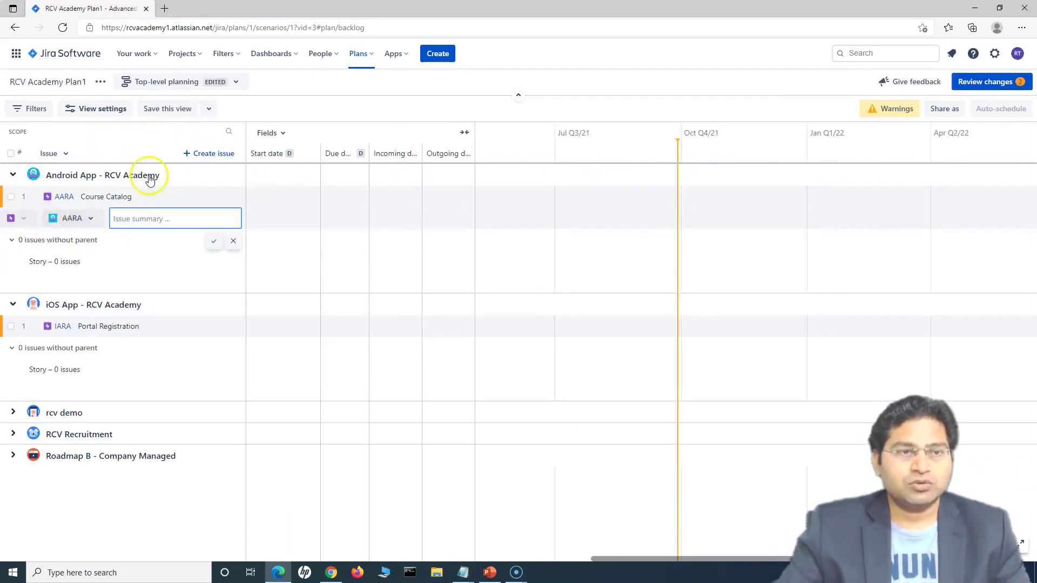
click(164, 196)
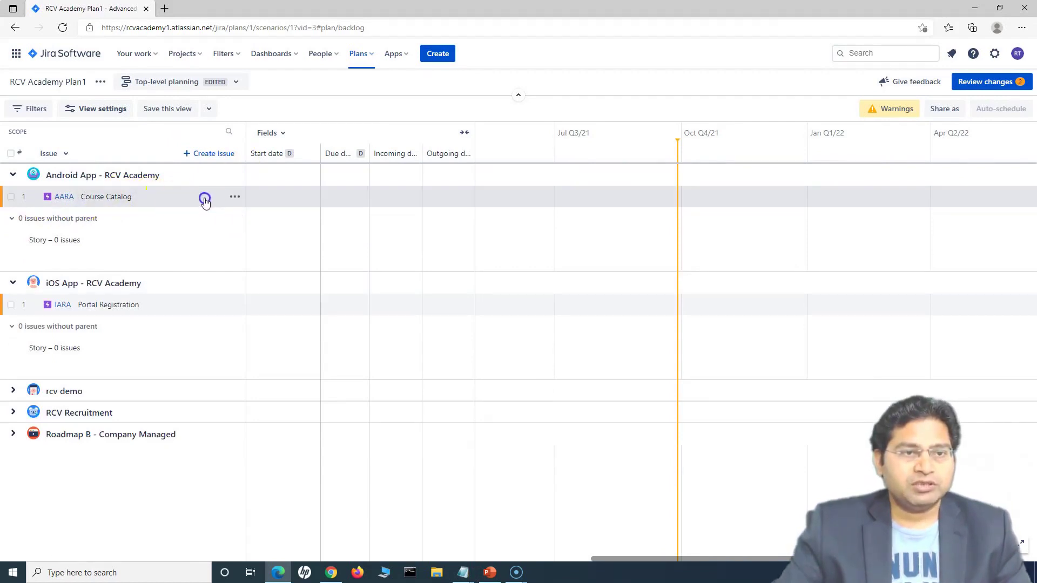
- Add two issues of type Story, Sample story 1 and Sample story 2, to the Android App - RCV Academy project
click(231, 198)
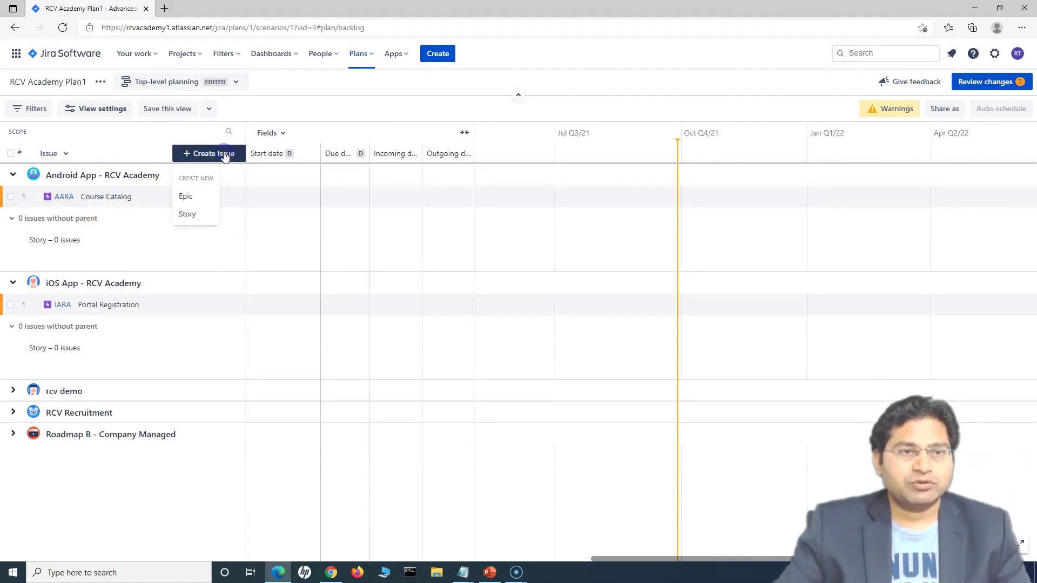
click(190, 215)
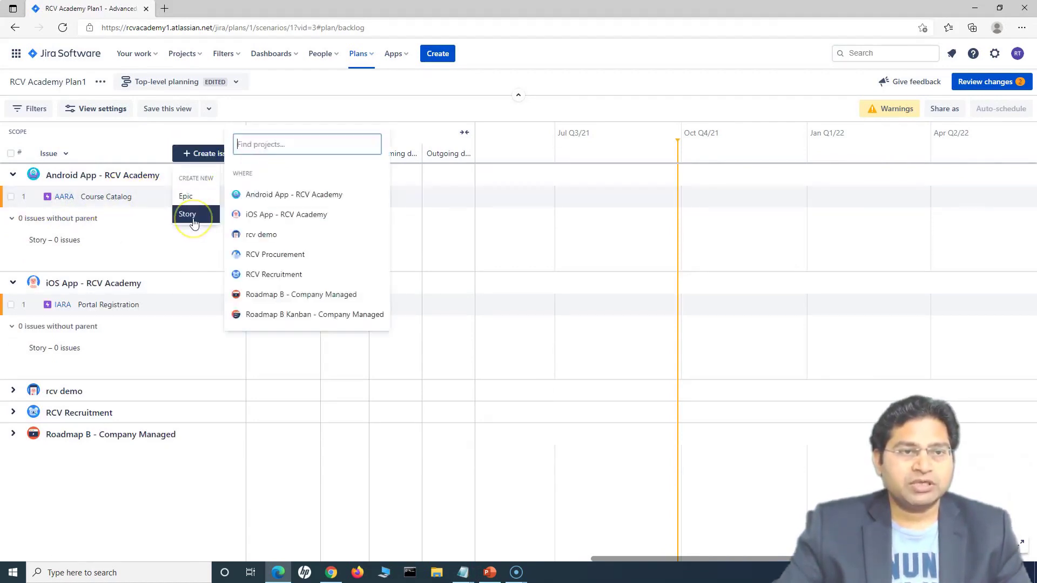
click(287, 199)
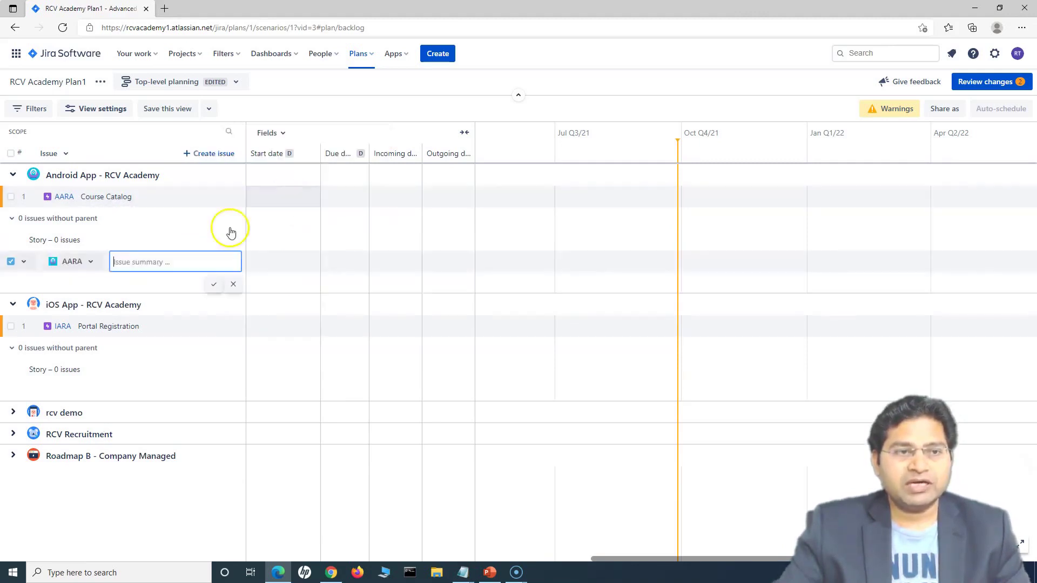
click(24, 262)
click(15, 304)
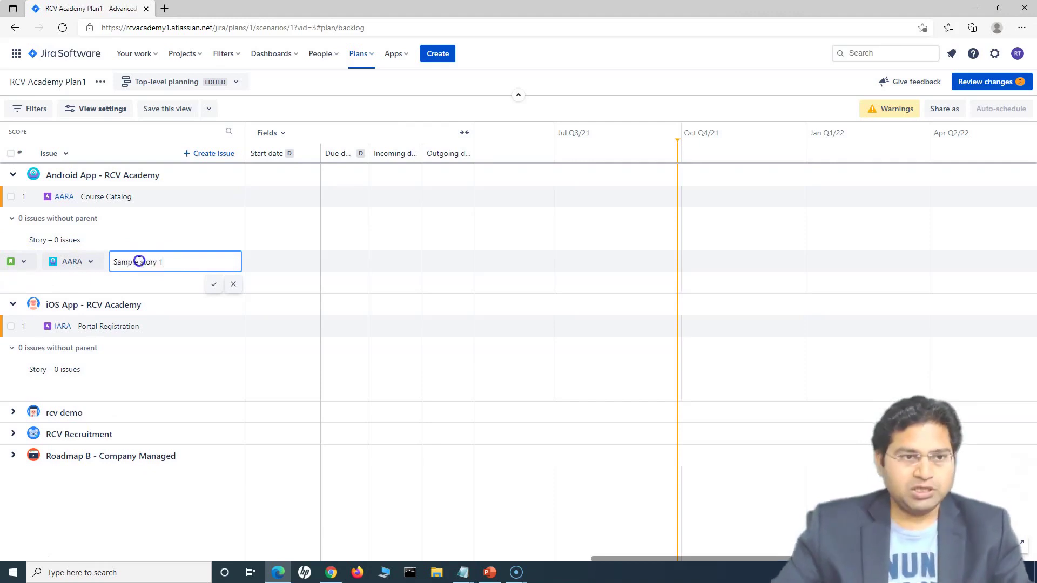
key(Return)
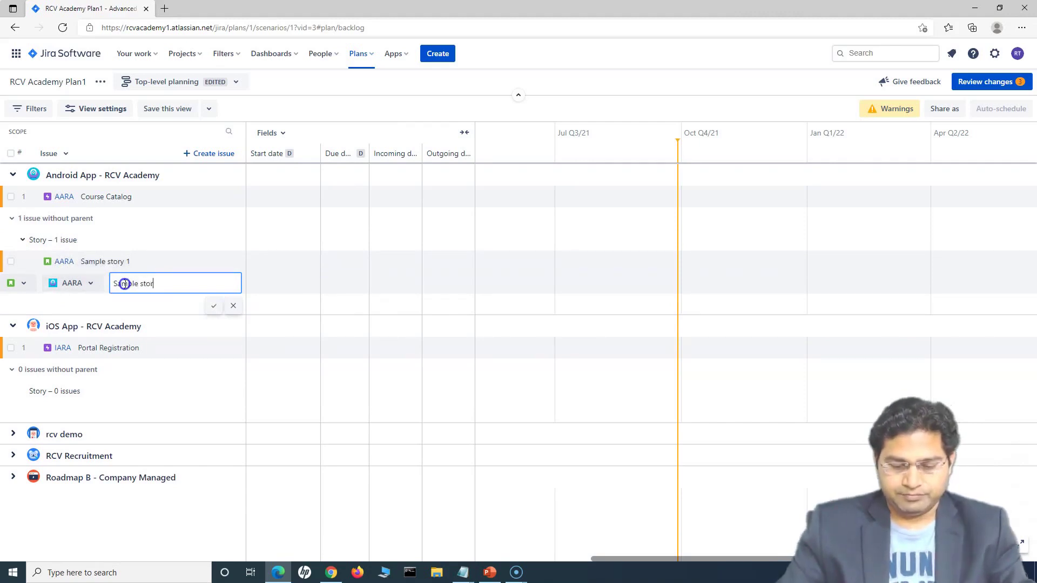
click(212, 310)
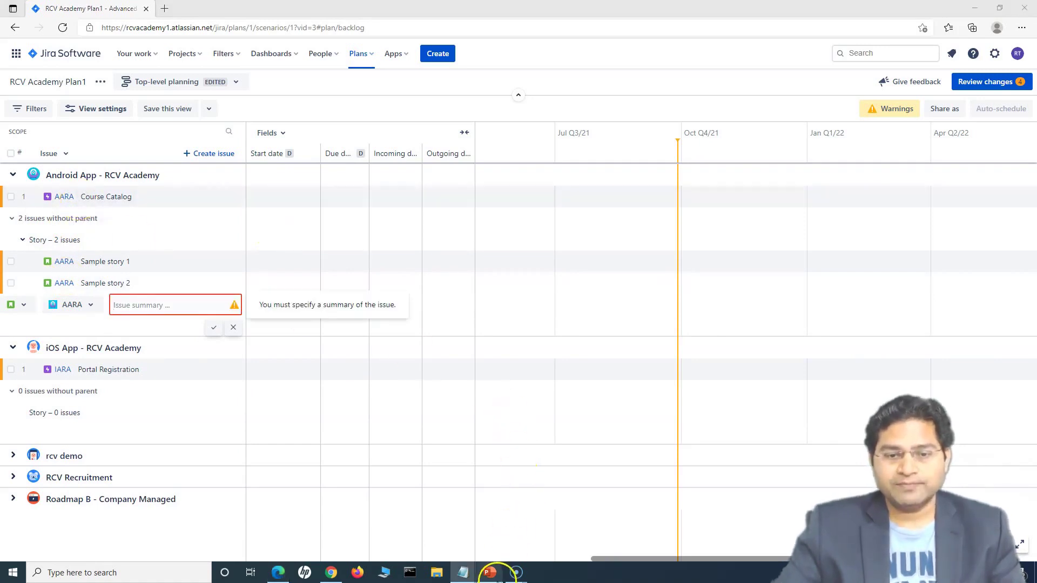
- Switch to PowerPoint and review the slide listing the planning topics
click(490, 572)
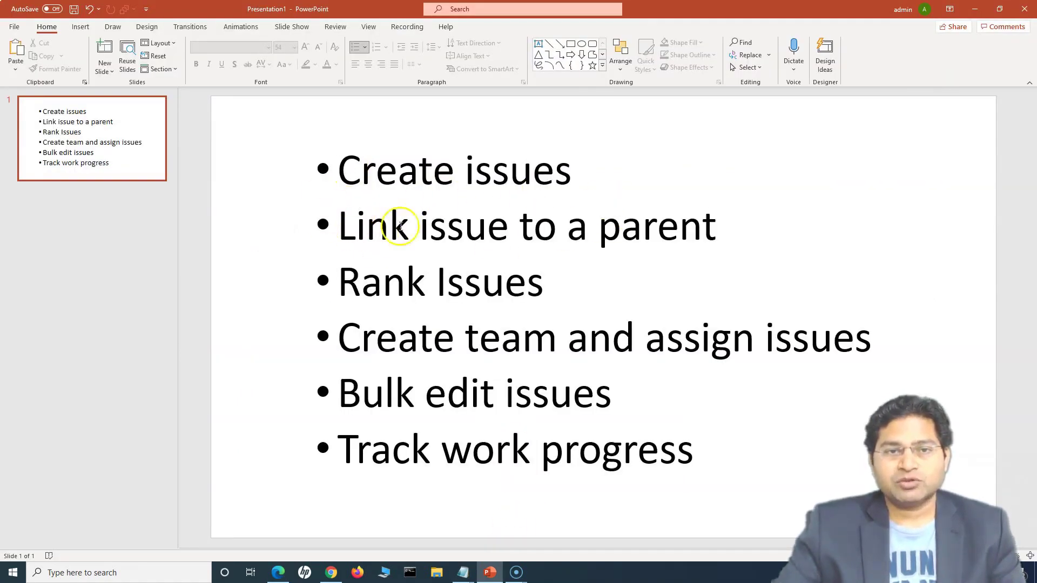
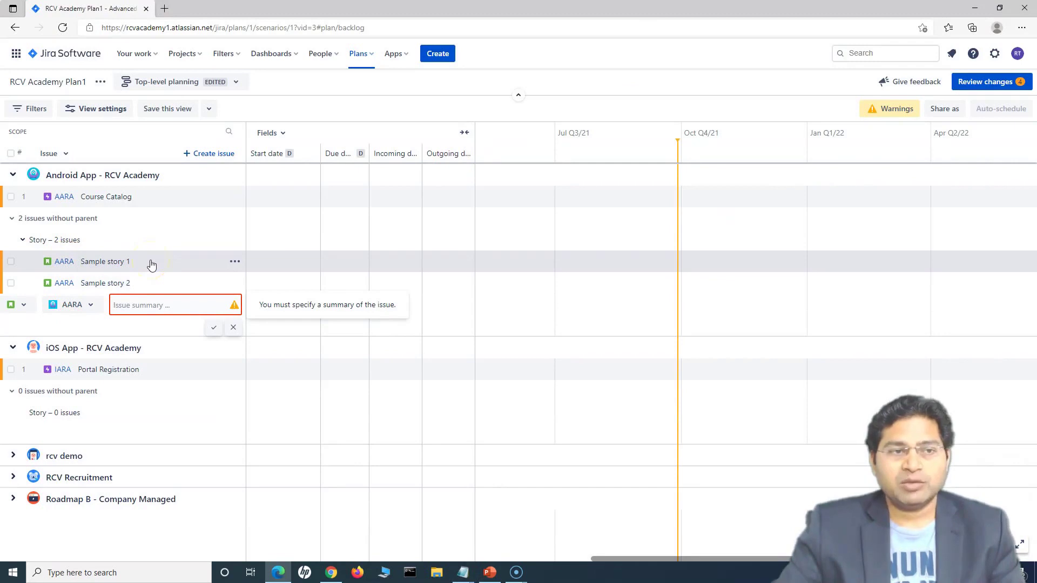
- Link Sample story 1 and Sample story 2 to the Course Catalog epic and collapse the Android App project's issues without parent
drag(152, 263, 151, 202)
drag(28, 262, 82, 214)
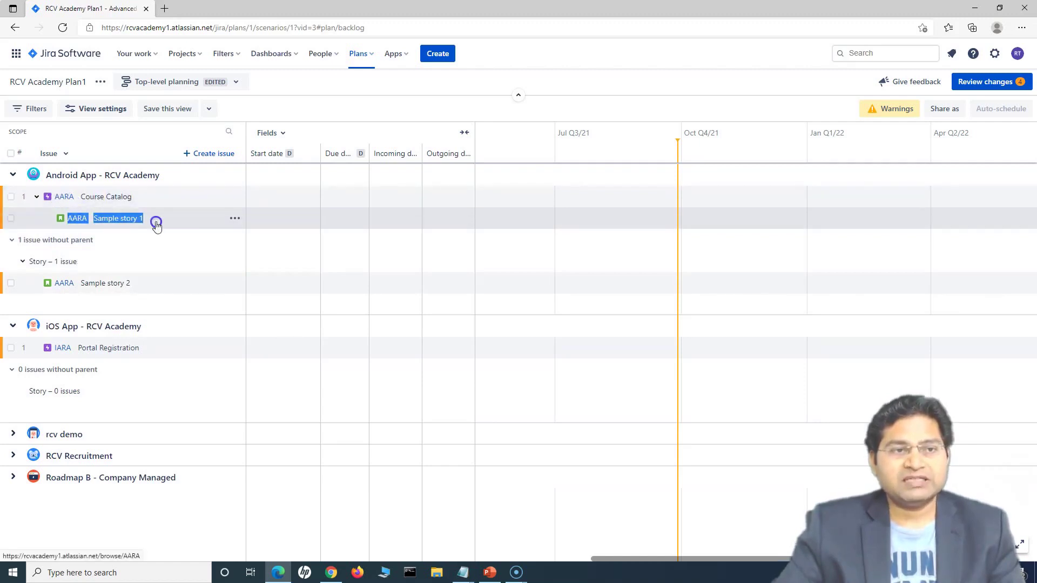
click(29, 287)
drag(43, 277, 61, 224)
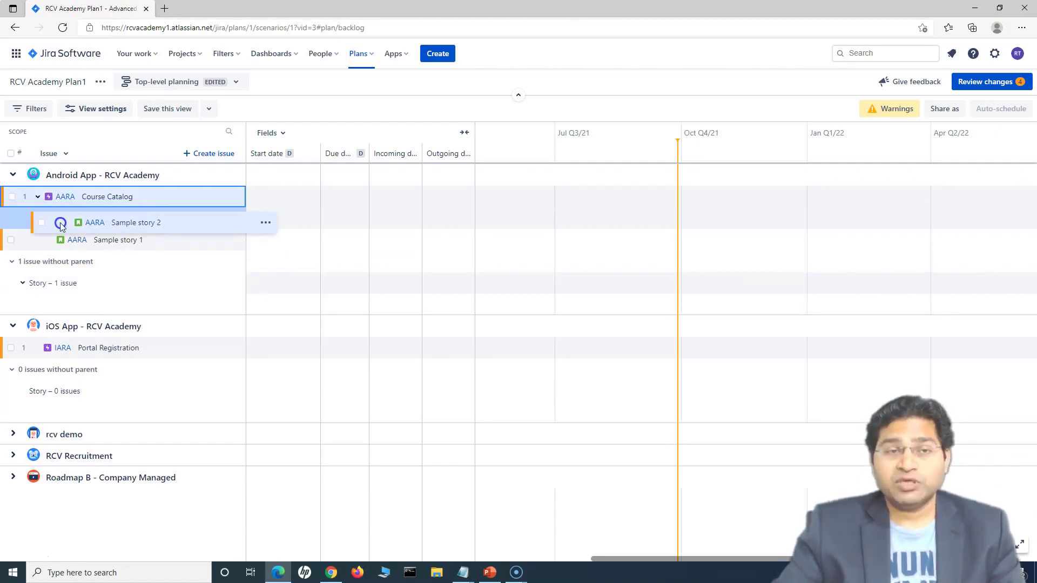
drag(60, 223, 63, 198)
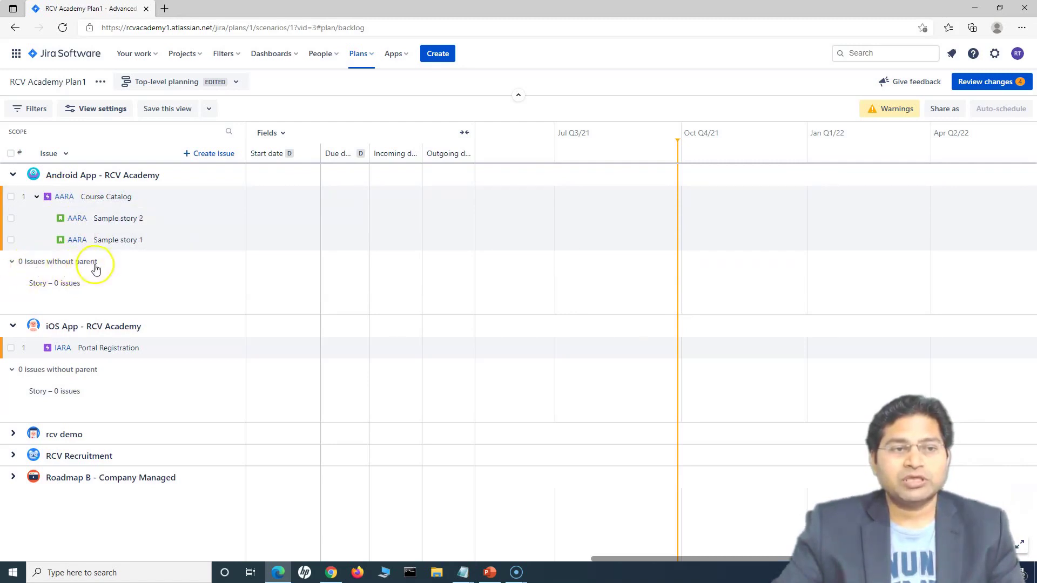
click(11, 266)
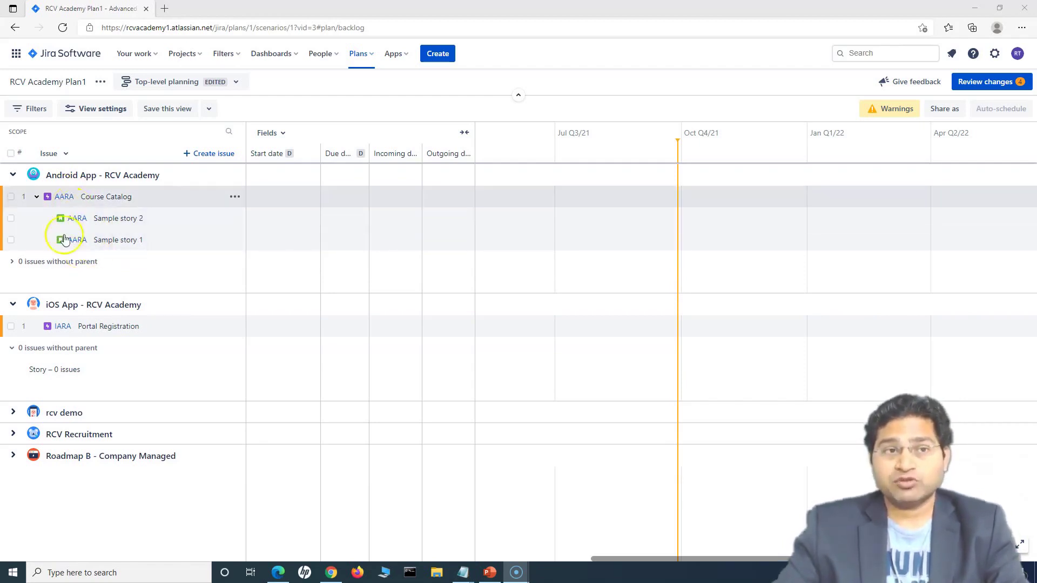
- Review the unsaved plan changes and Sample story 2's parent link, close without saving, and check the topics slide in PowerPoint
click(990, 84)
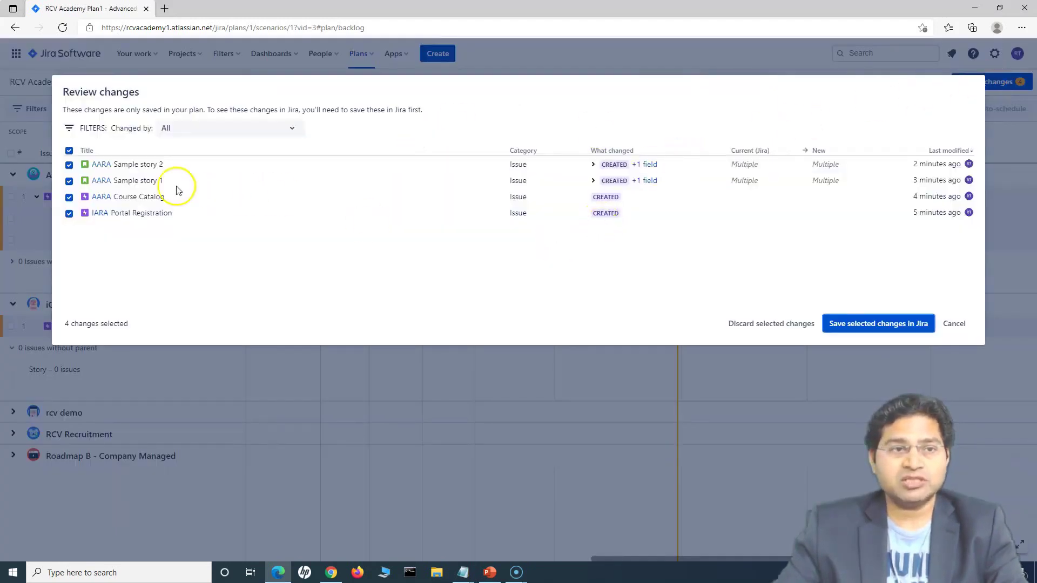
click(593, 164)
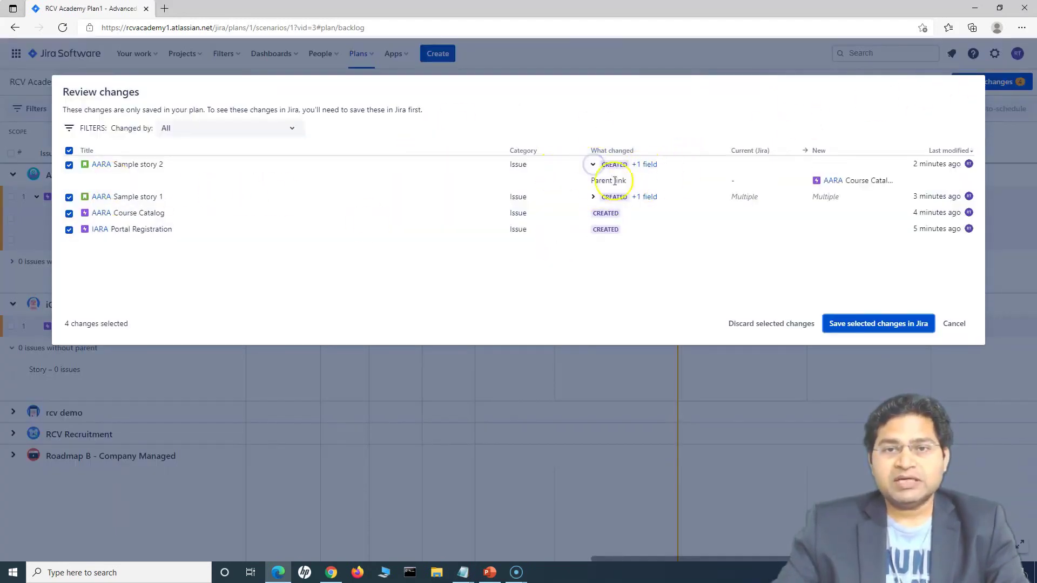
click(593, 164)
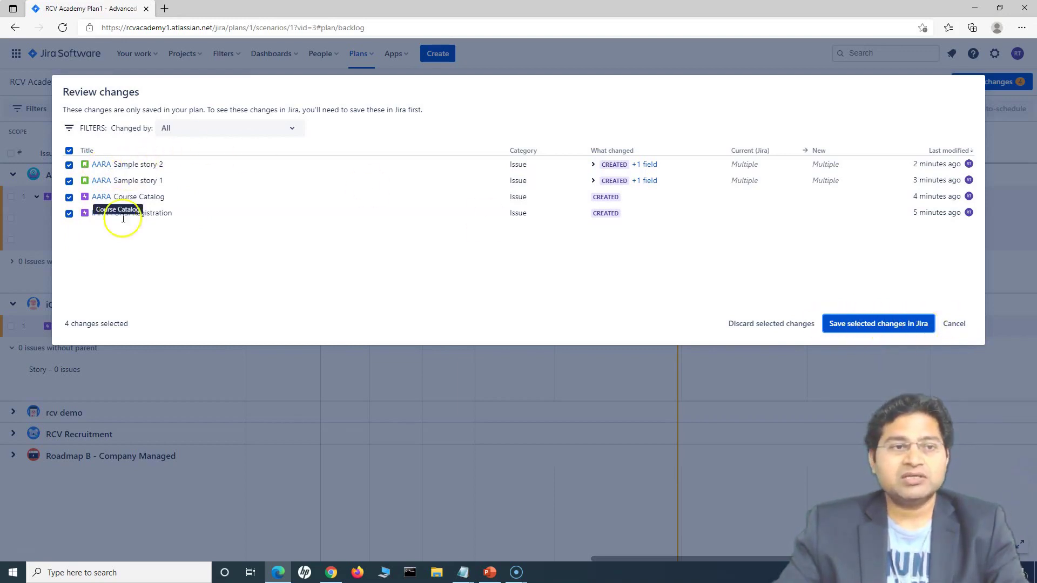
click(953, 324)
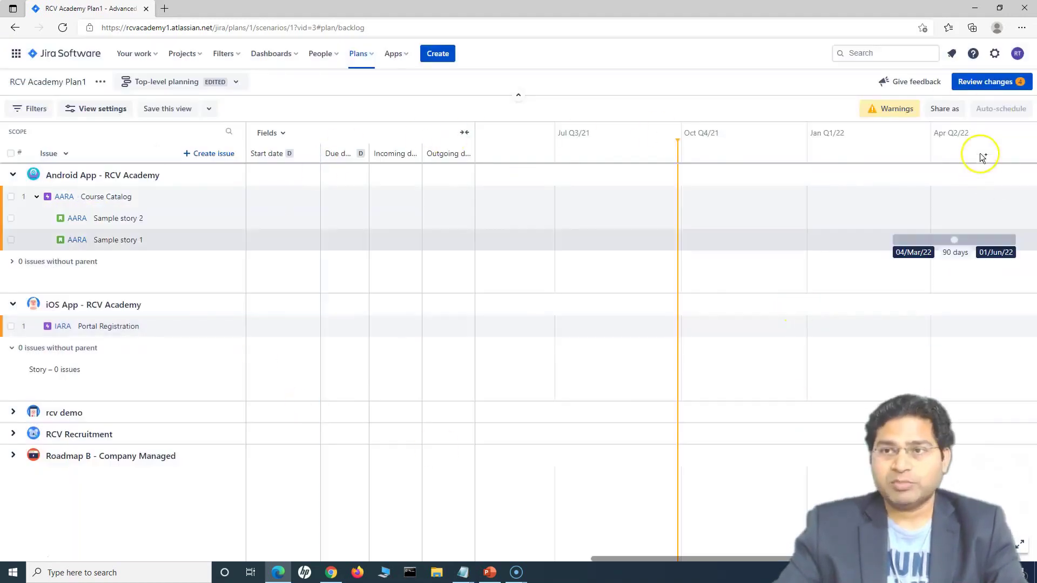
click(490, 571)
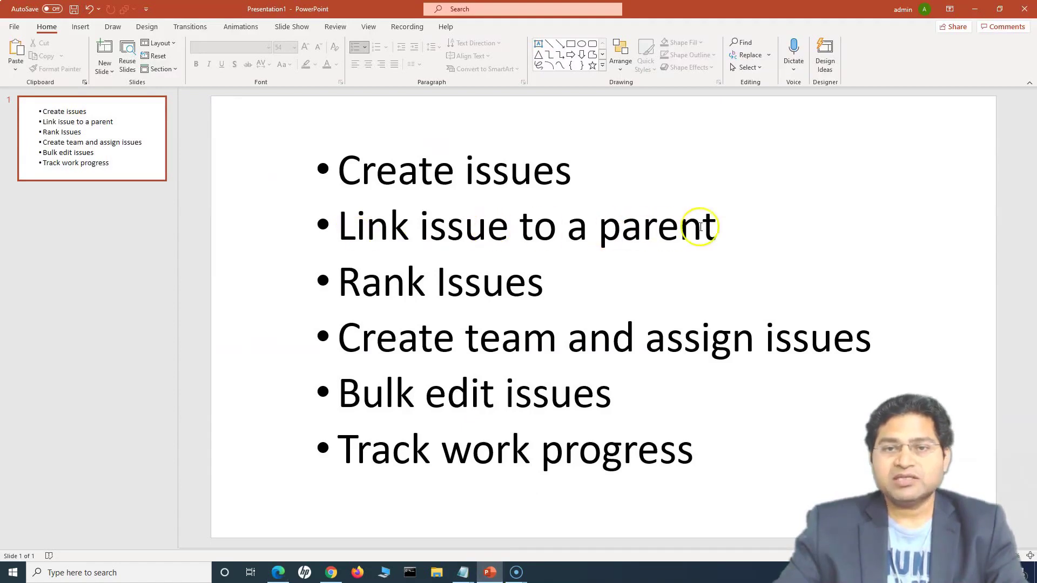
click(974, 8)
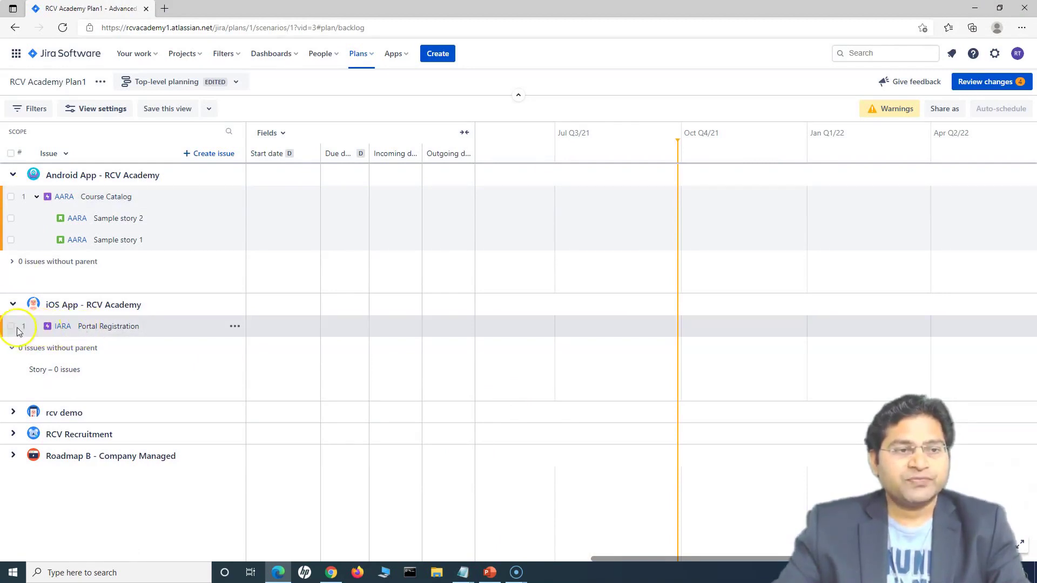
- In the Roadmap B - Company Managed project, rank the Course Catalog epic below Payment and Portal Registration at the top
click(13, 456)
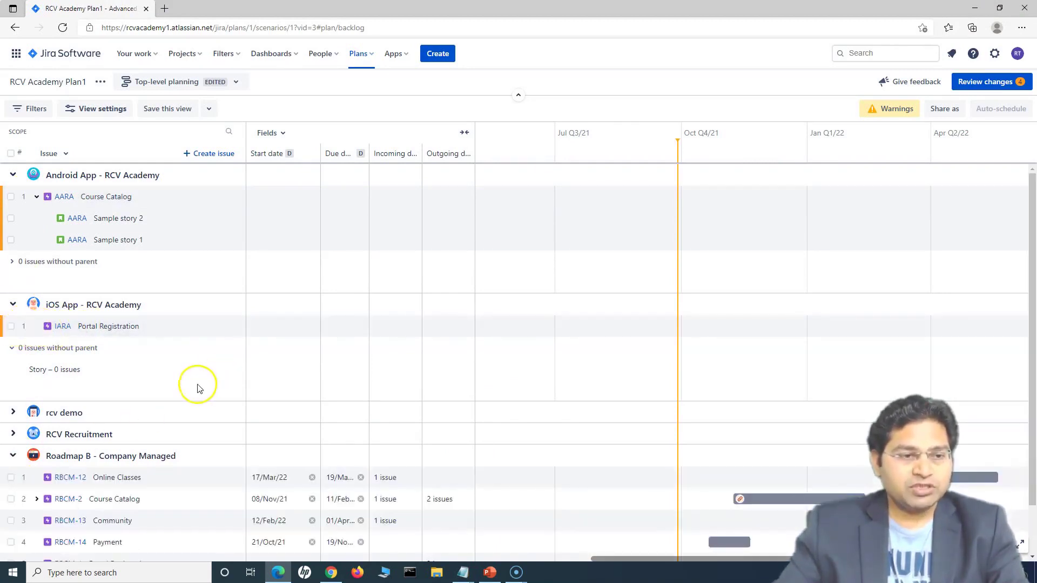
scroll(162, 454, down, 1)
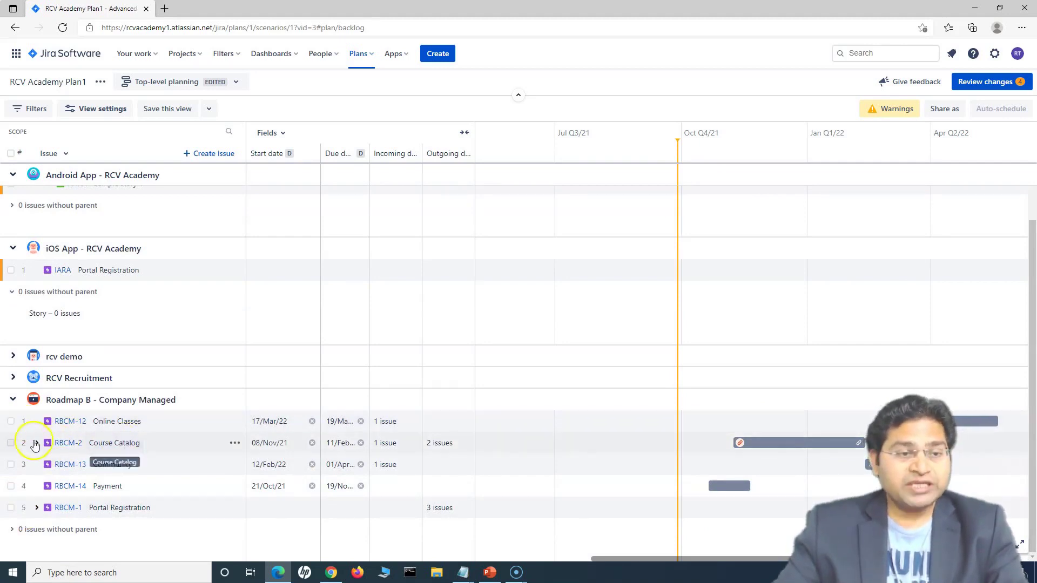
drag(187, 433, 187, 486)
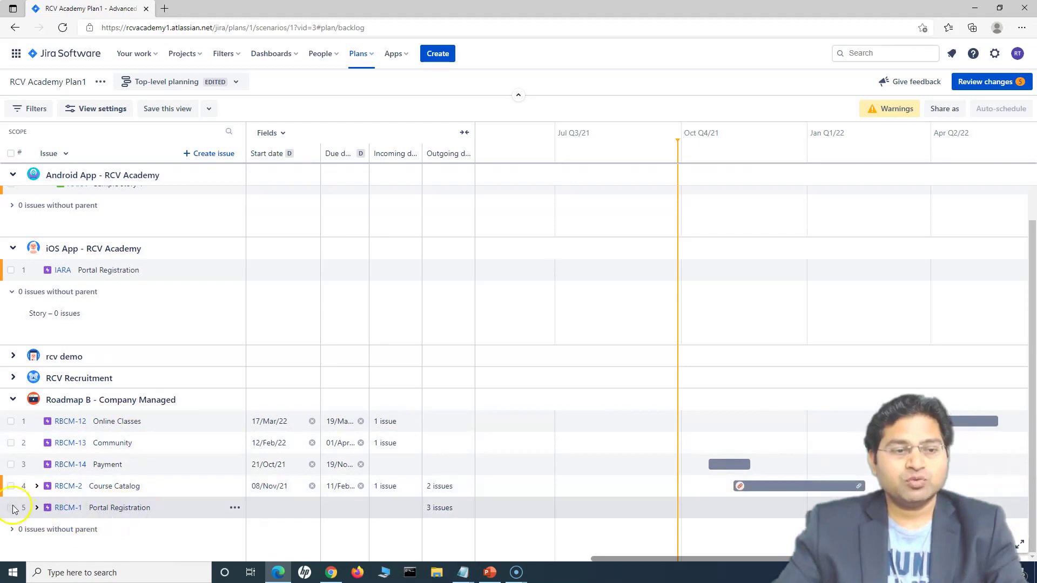
drag(173, 508, 81, 406)
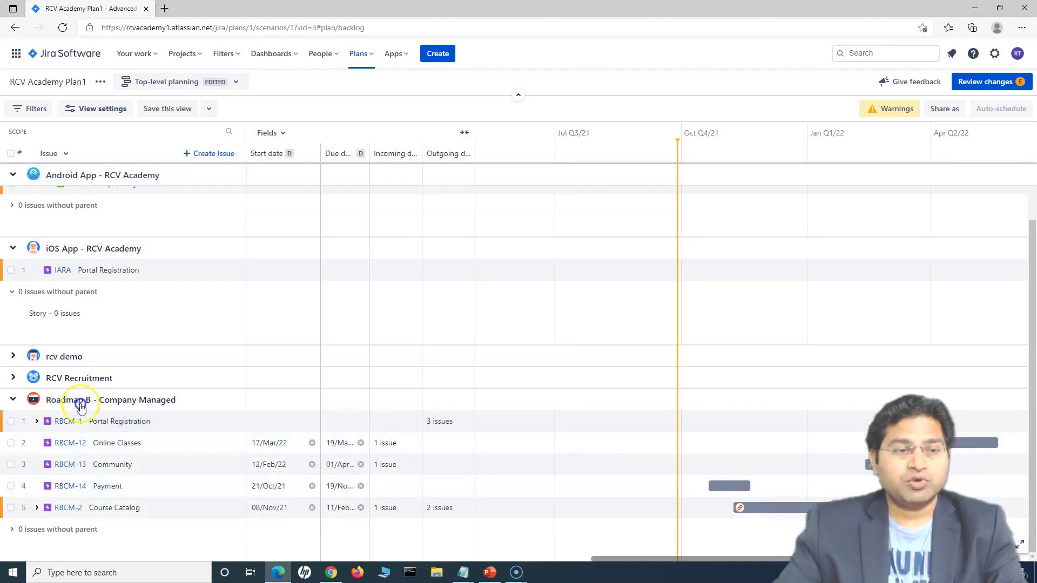
- Inspect Portal Registration's child issues and move the epic to rank 3, between Community and Payment
click(36, 422)
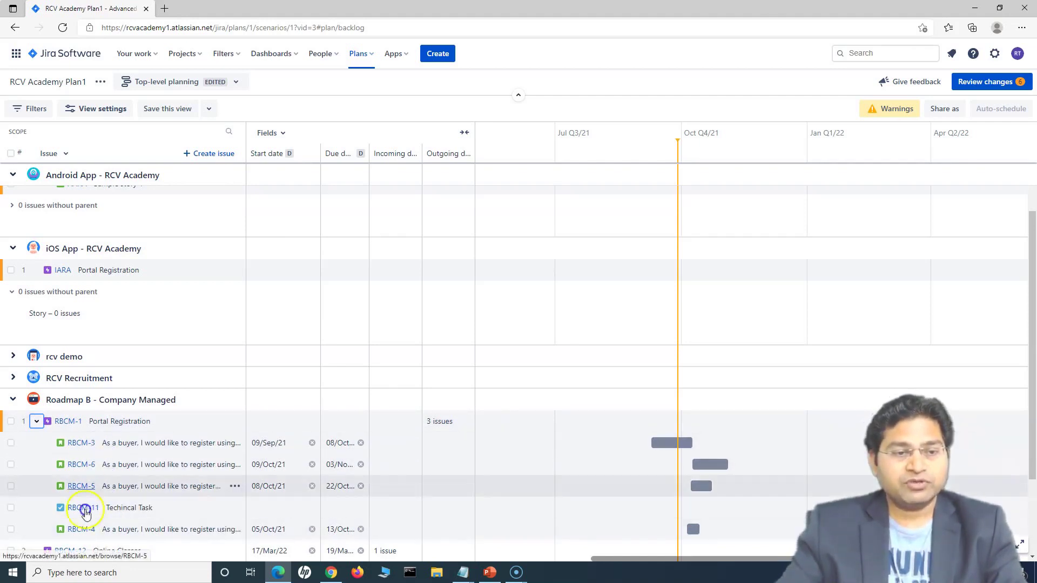
click(36, 422)
drag(169, 447, 37, 468)
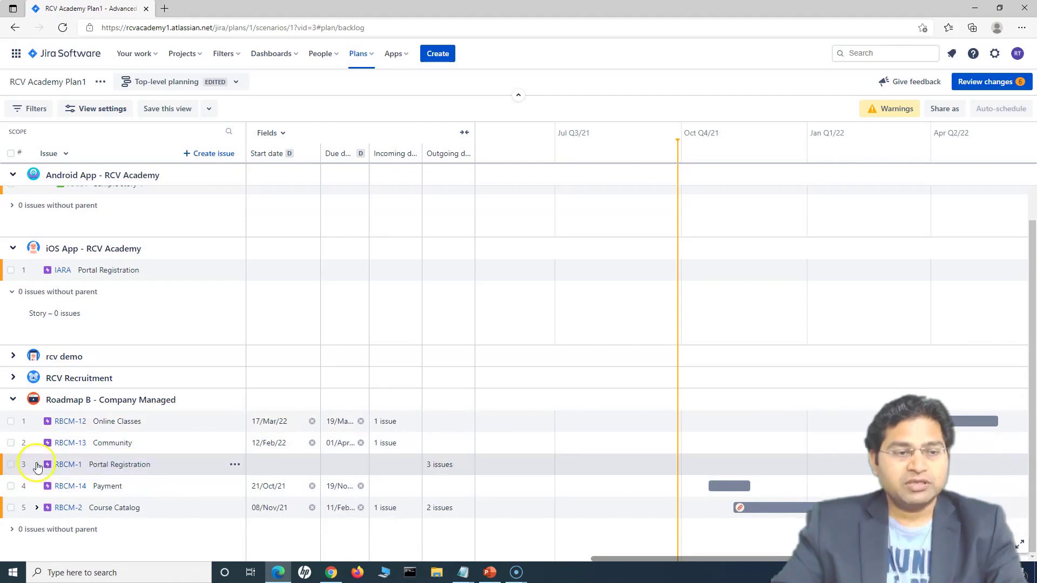
scroll(135, 503, down, 1)
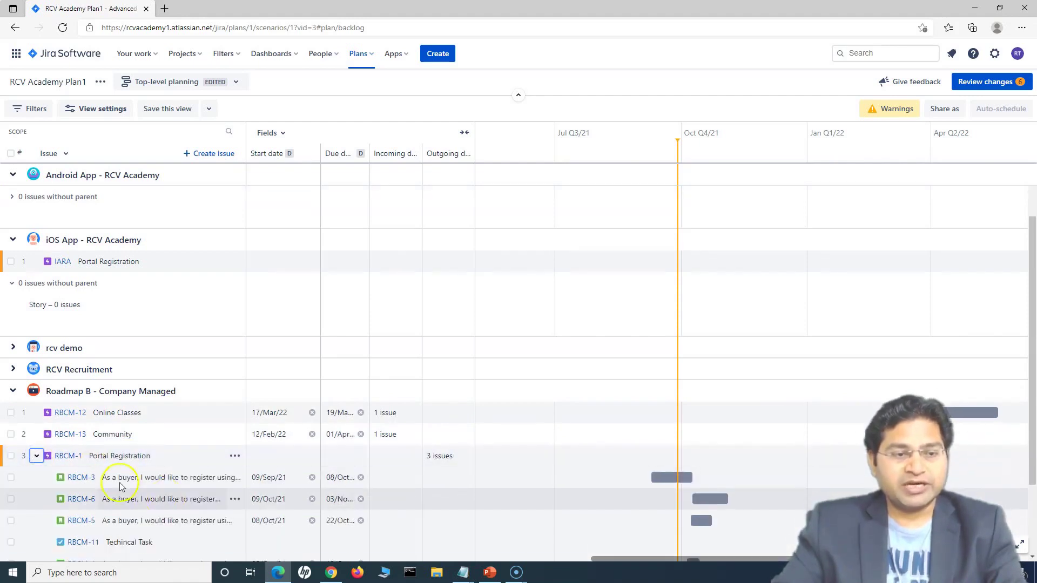
scroll(123, 495, down, 1)
drag(139, 422, 116, 422)
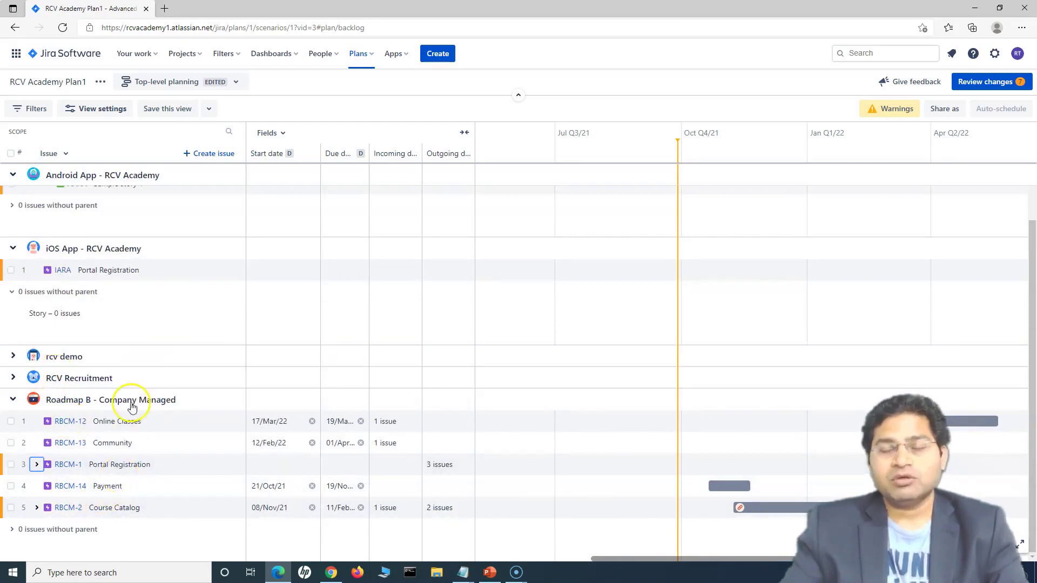
- Check the topics slide in PowerPoint, then return to the plan and collapse all of its project groups
key(alt+Tab)
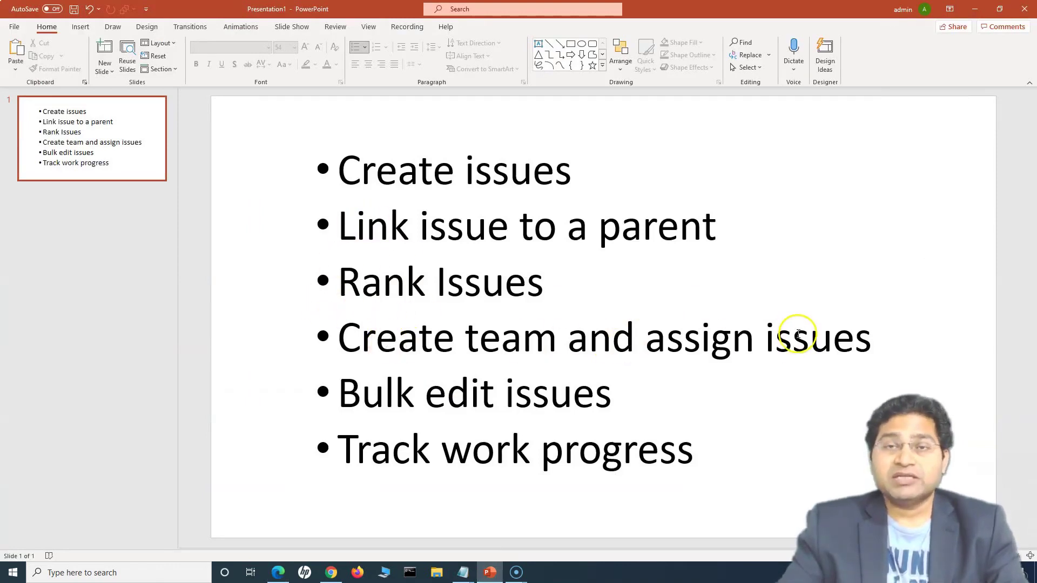
click(975, 9)
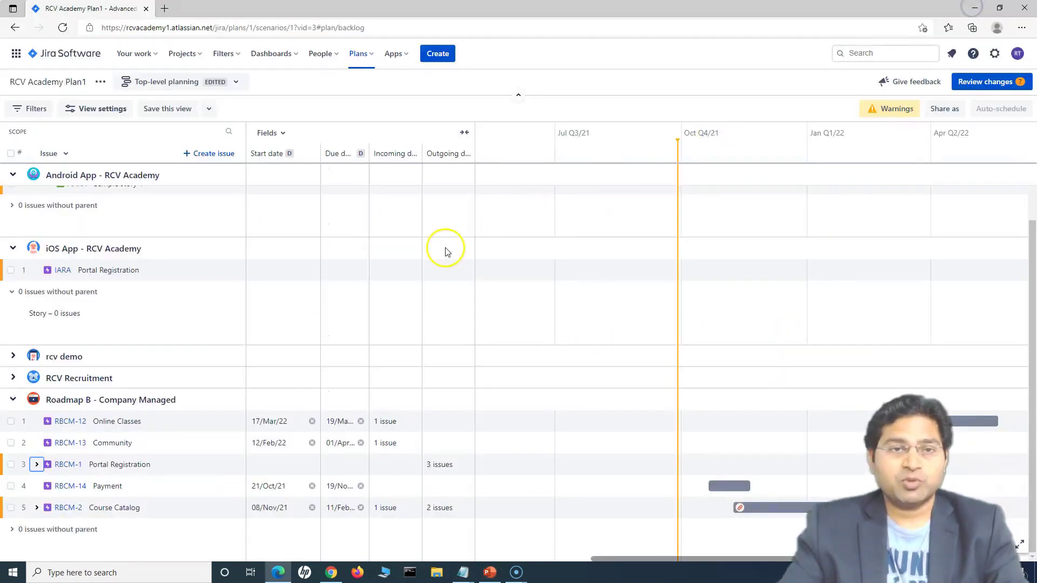
click(12, 400)
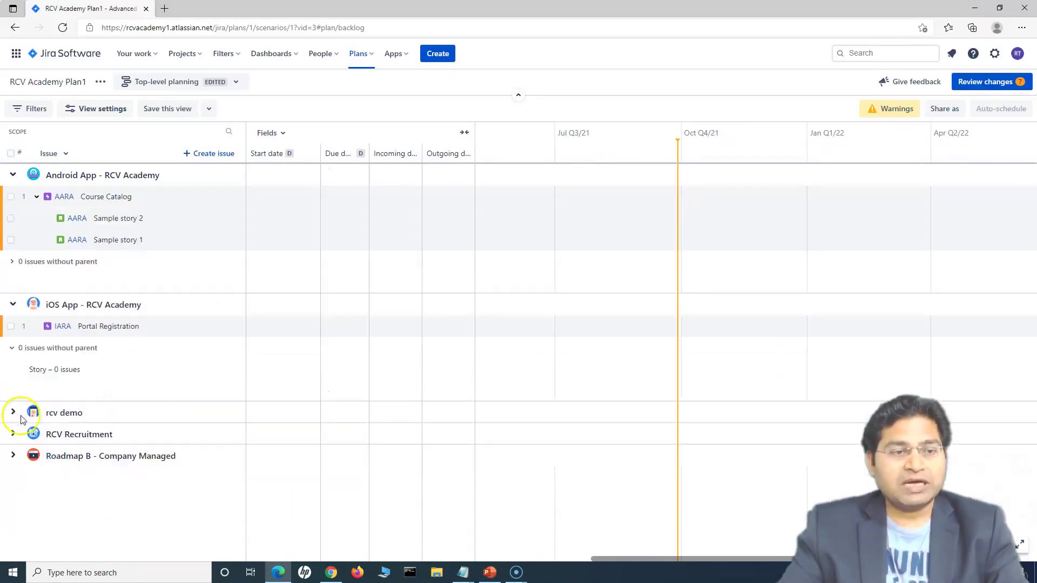
click(13, 303)
click(13, 174)
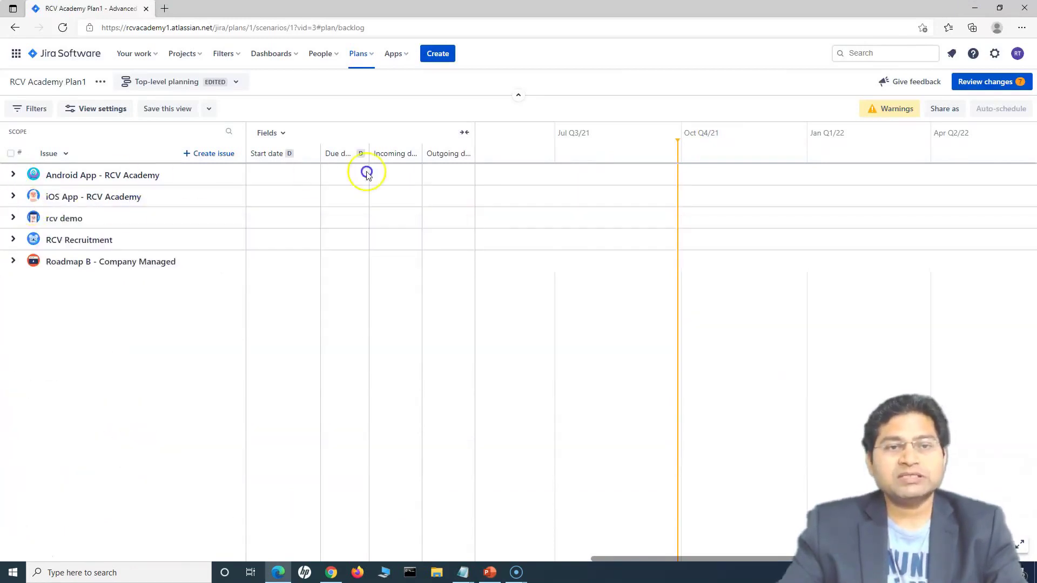
click(13, 174)
click(14, 174)
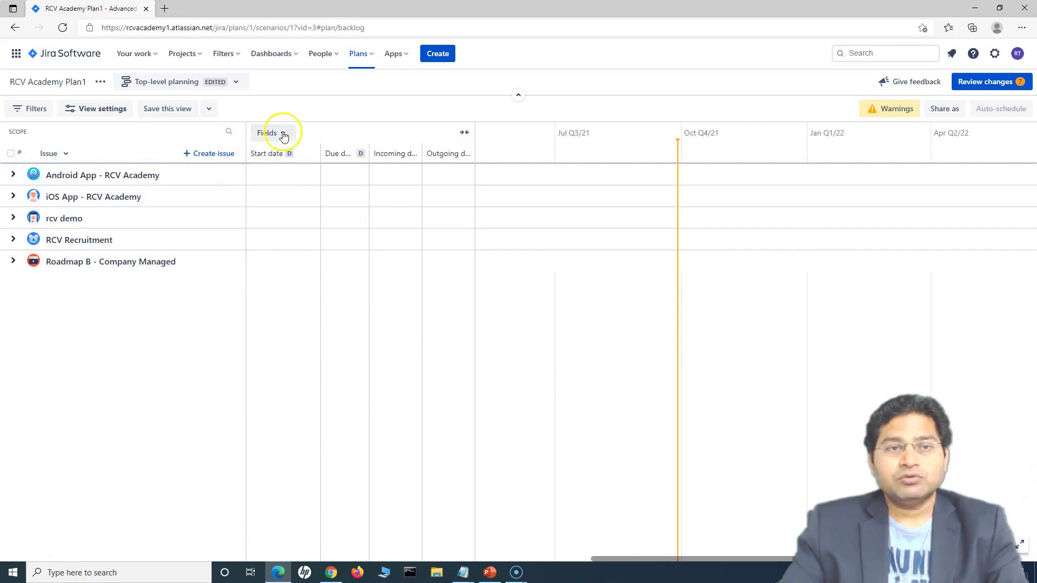
- Add the Team field as a column in the plan
click(281, 133)
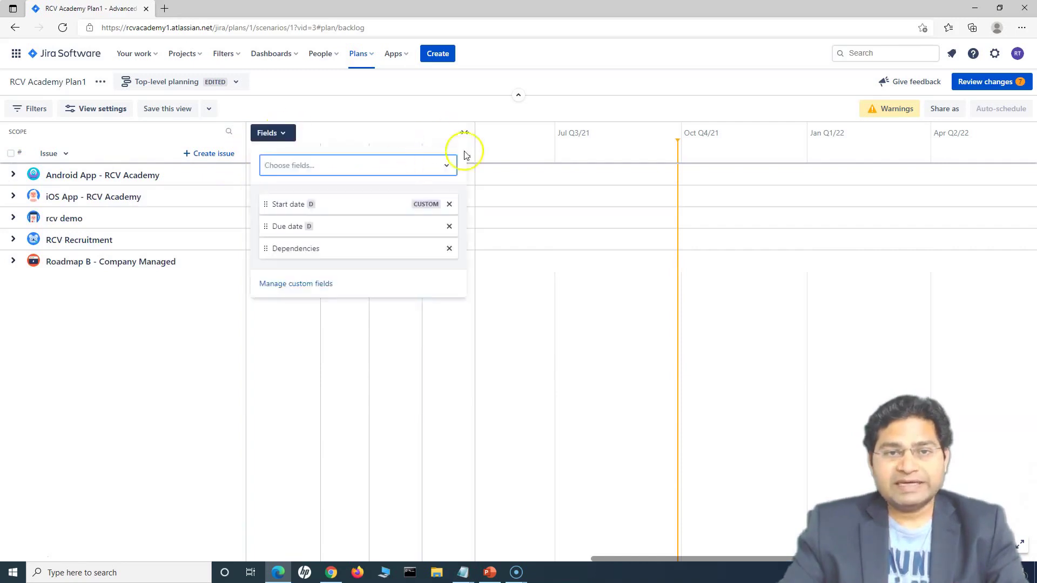
click(296, 165)
text(tea)
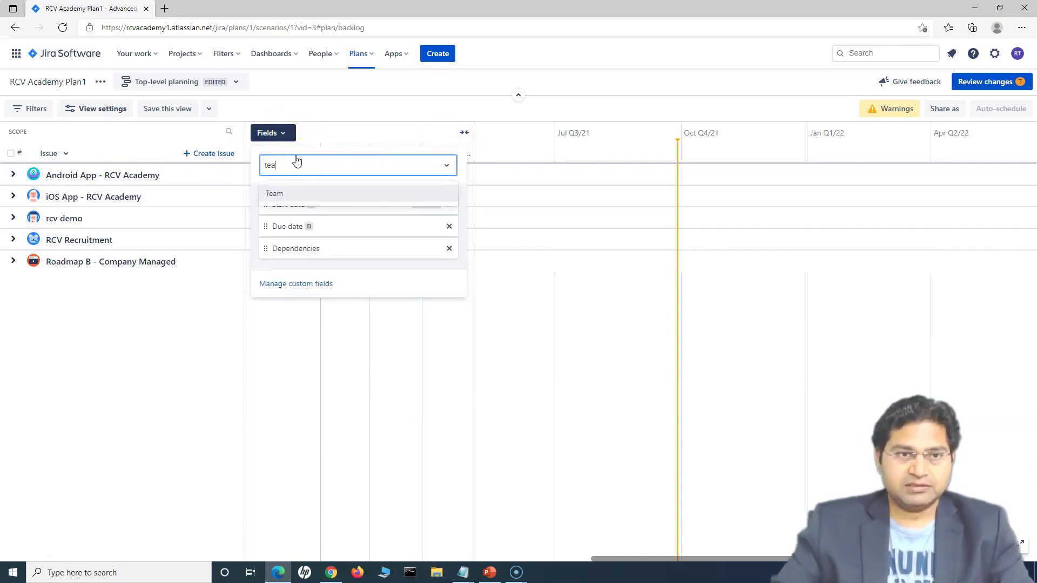
click(274, 194)
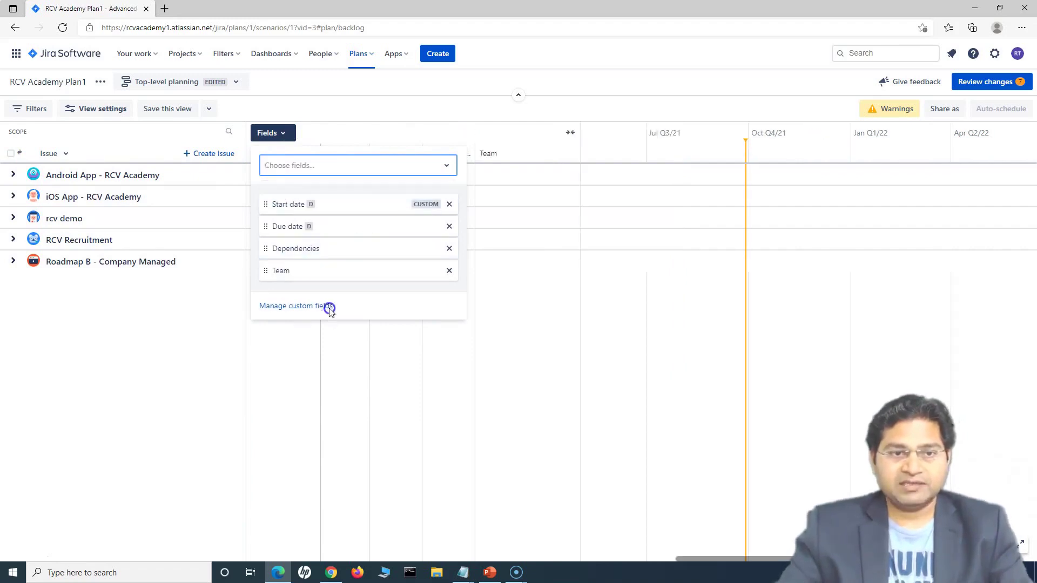
click(455, 105)
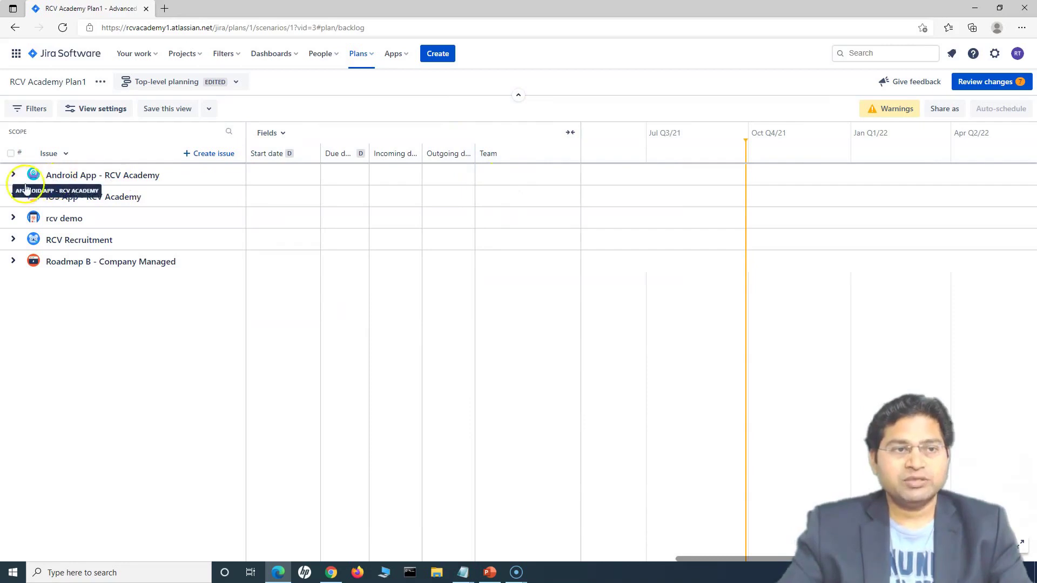
- Check the team choices for the Android App project's Course Catalog epic and open the plan's Teams view
click(13, 175)
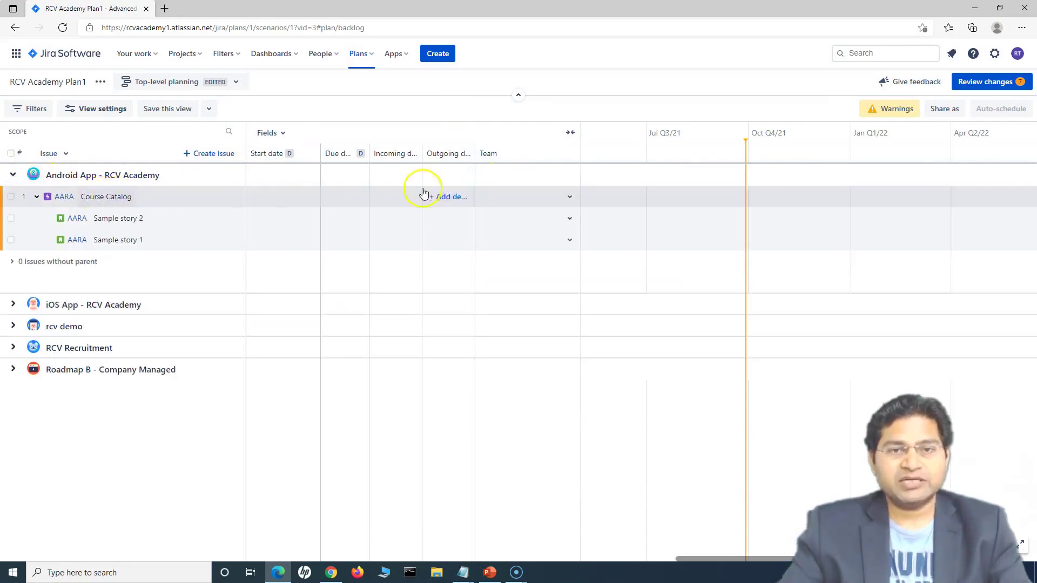
click(570, 197)
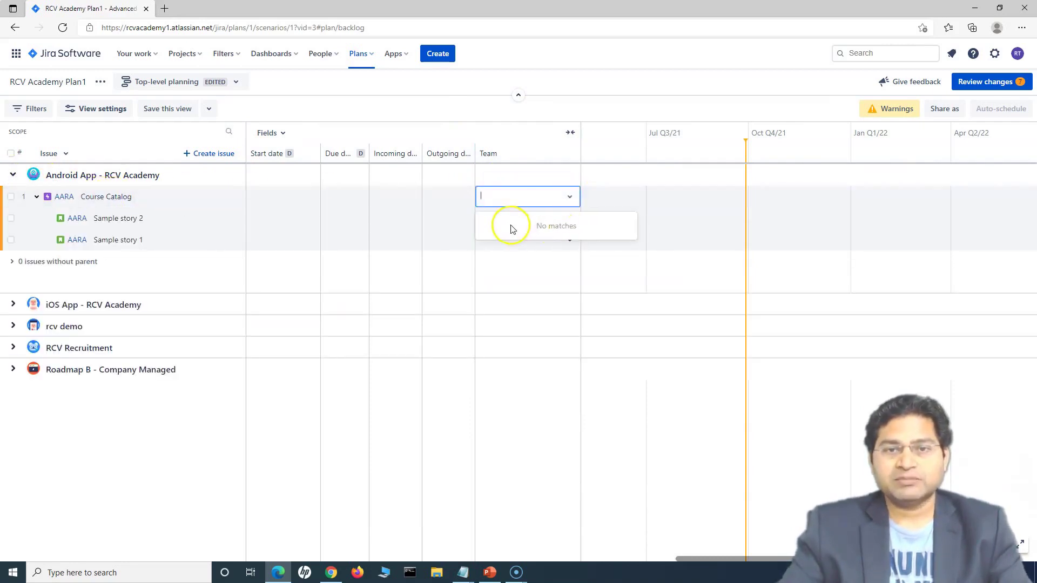
click(236, 82)
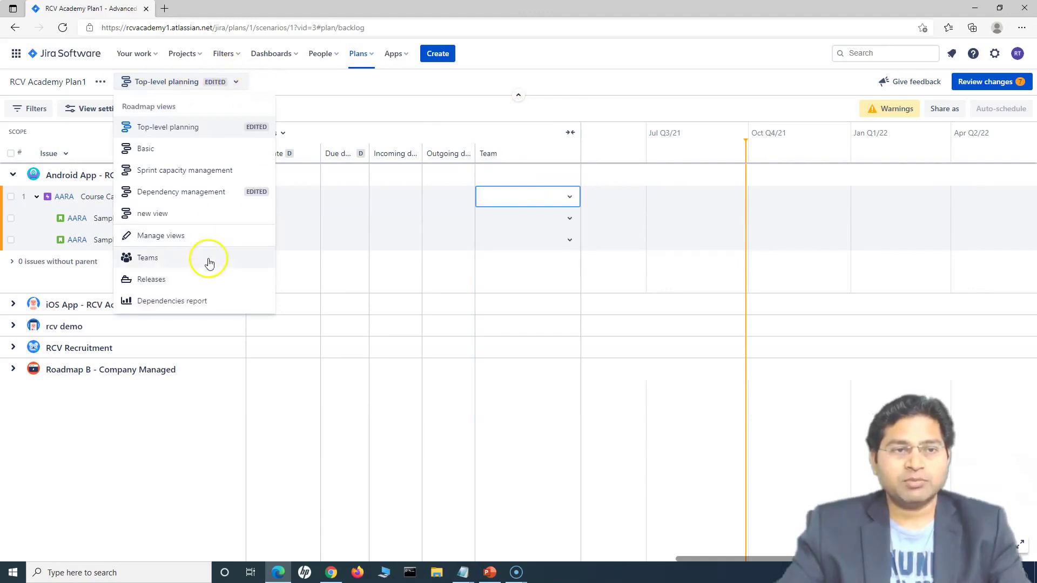
click(179, 260)
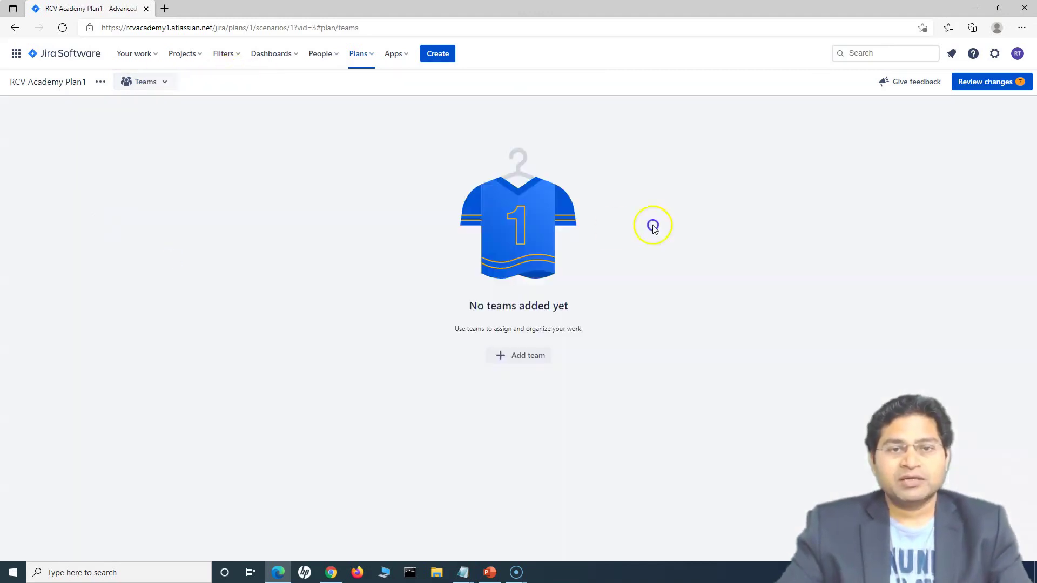
drag(464, 331, 618, 331)
click(468, 243)
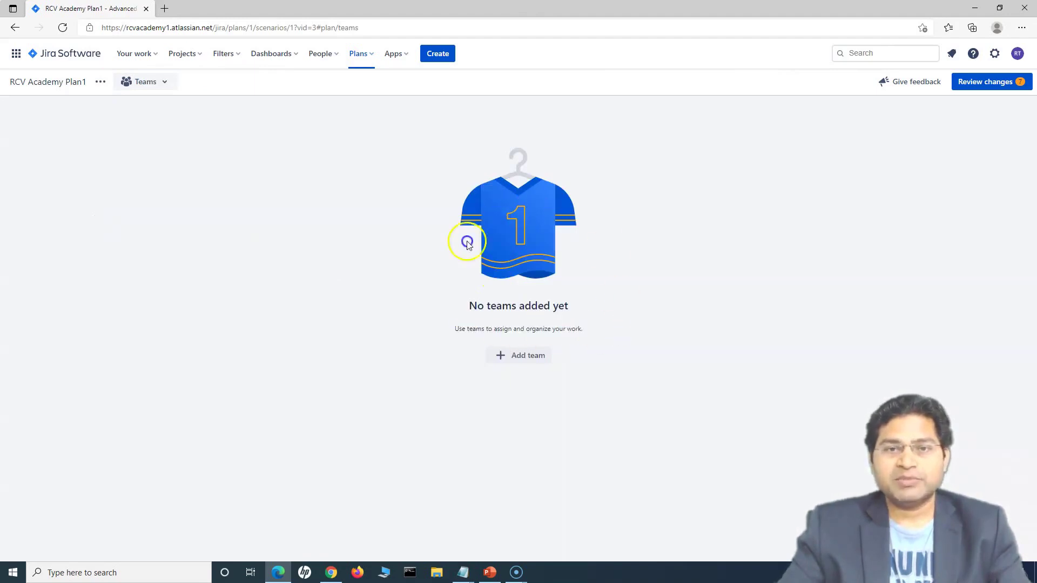
- Start a private team named iOS Team and associate it with the iOS App - RCV Academy issue source
click(517, 359)
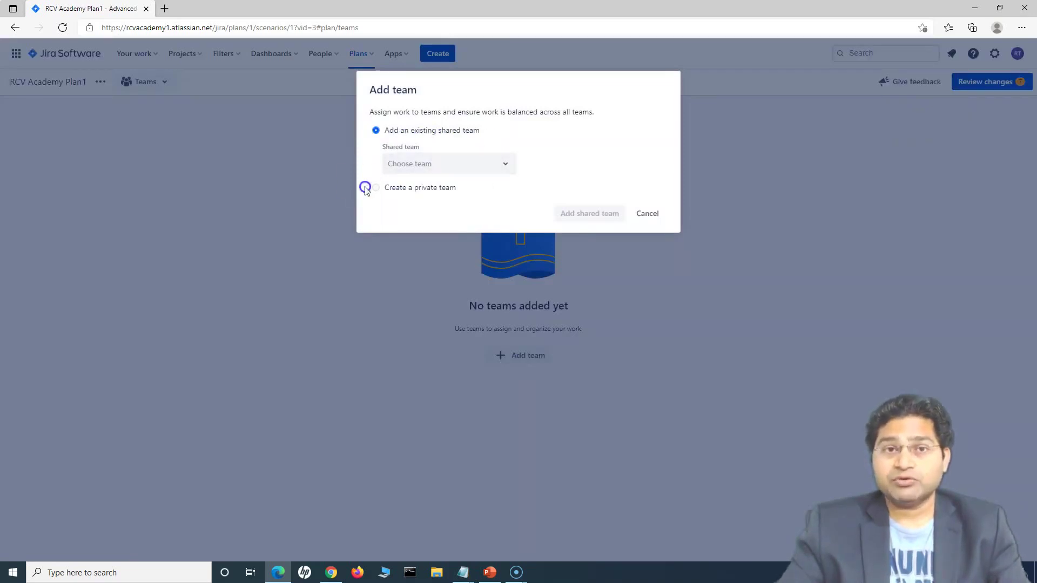
click(402, 190)
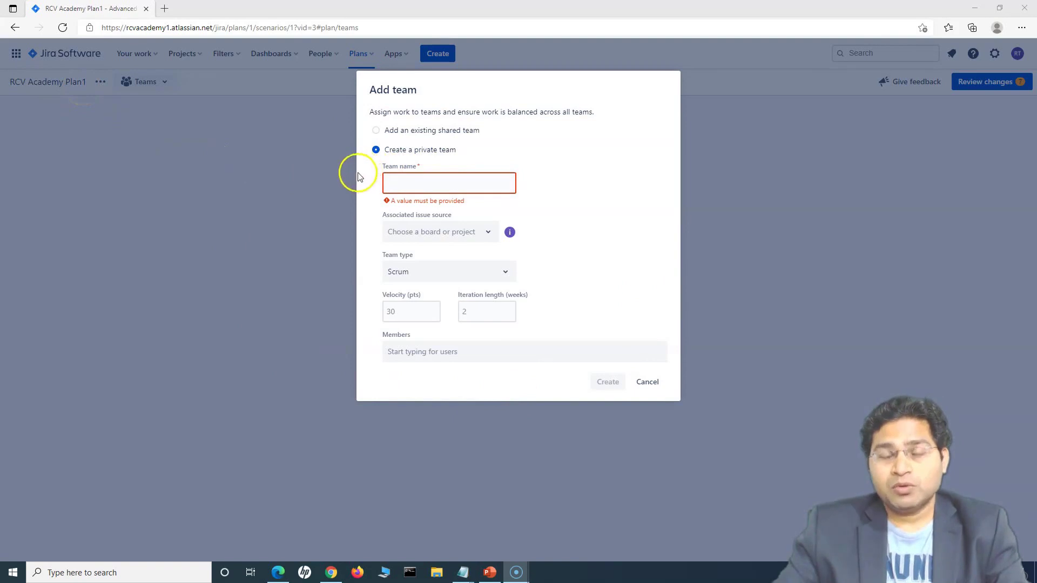
click(413, 183)
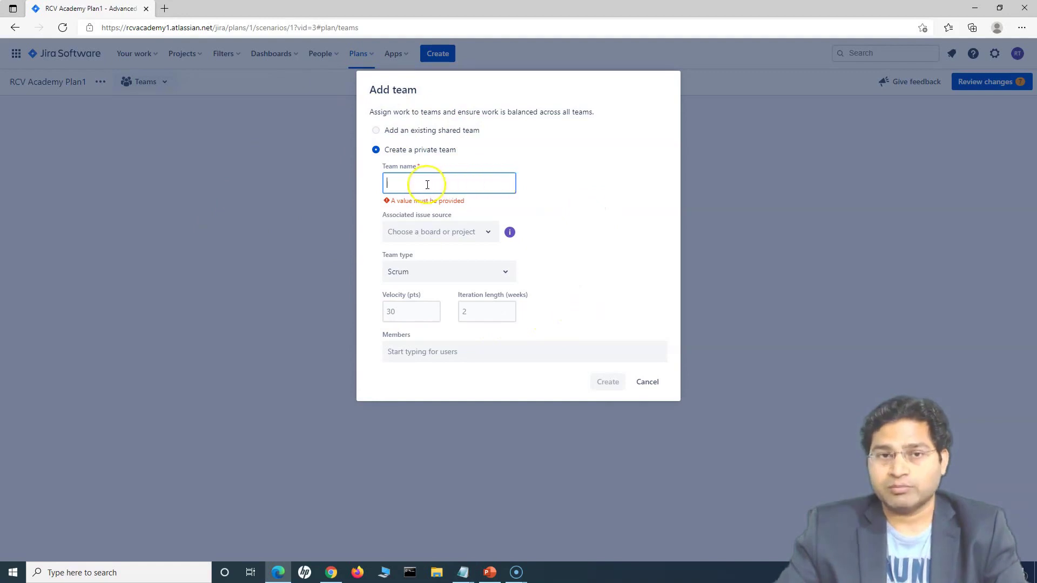
text(iOS)
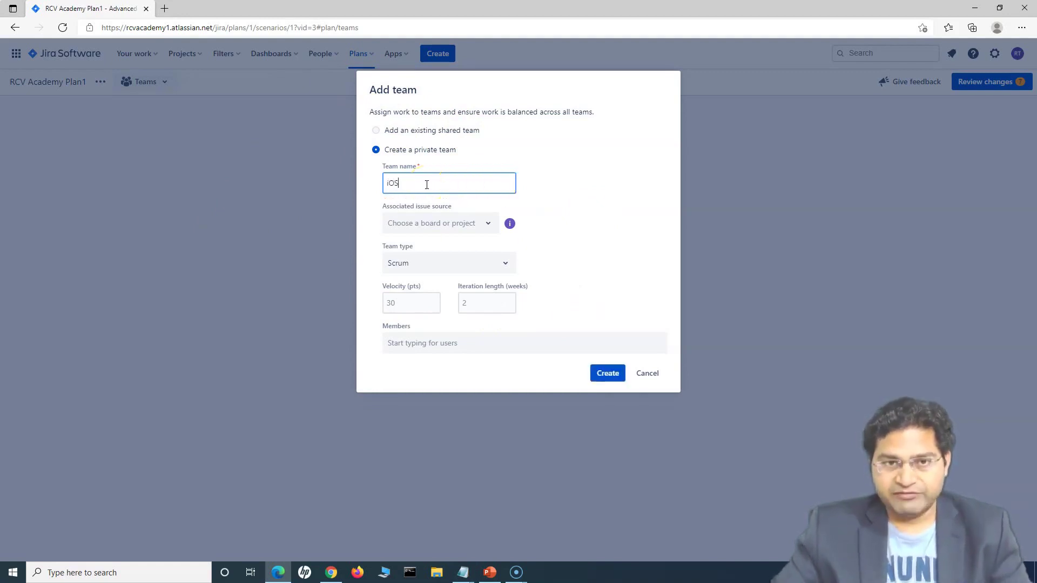
text( Team)
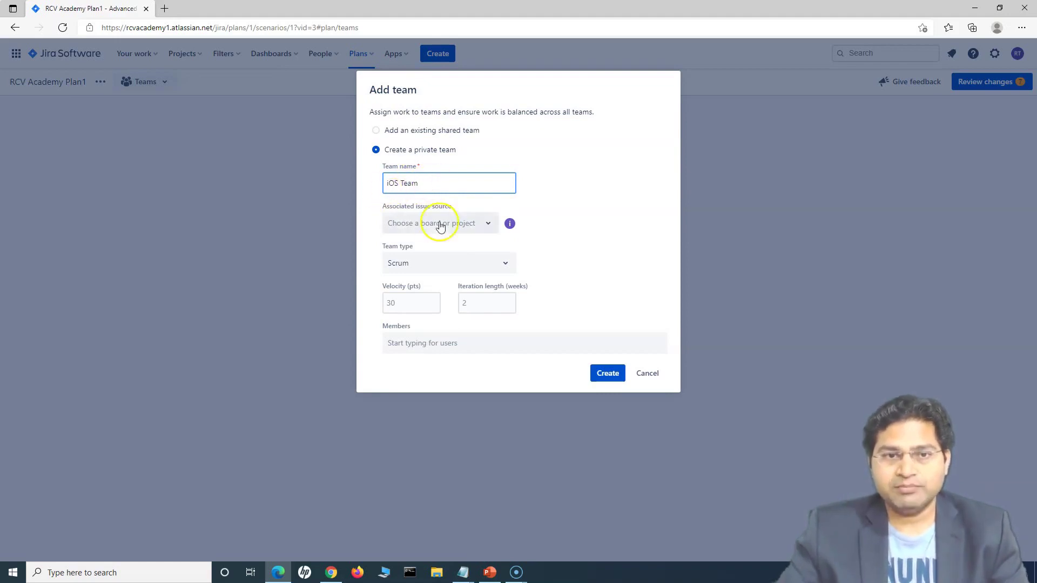
click(440, 225)
scroll(444, 364, down, 2)
click(444, 367)
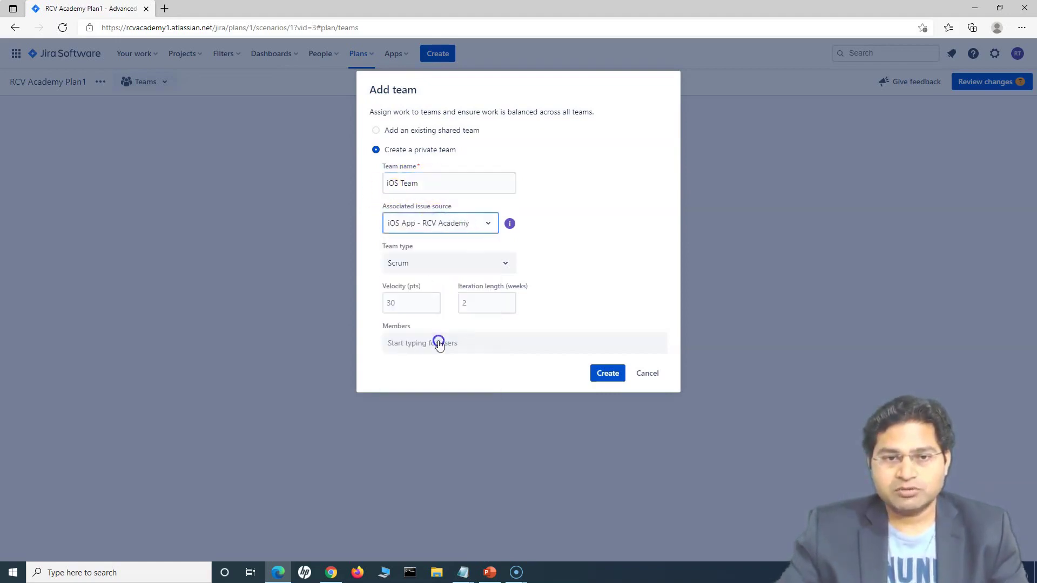
- Add both listed users as members of the iOS Team and create the team
click(394, 305)
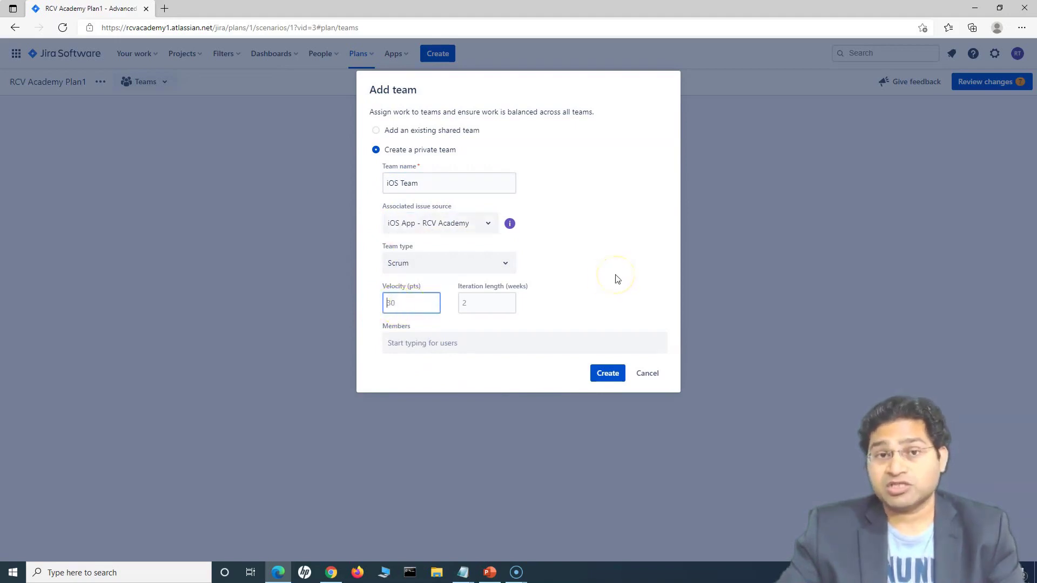
click(363, 347)
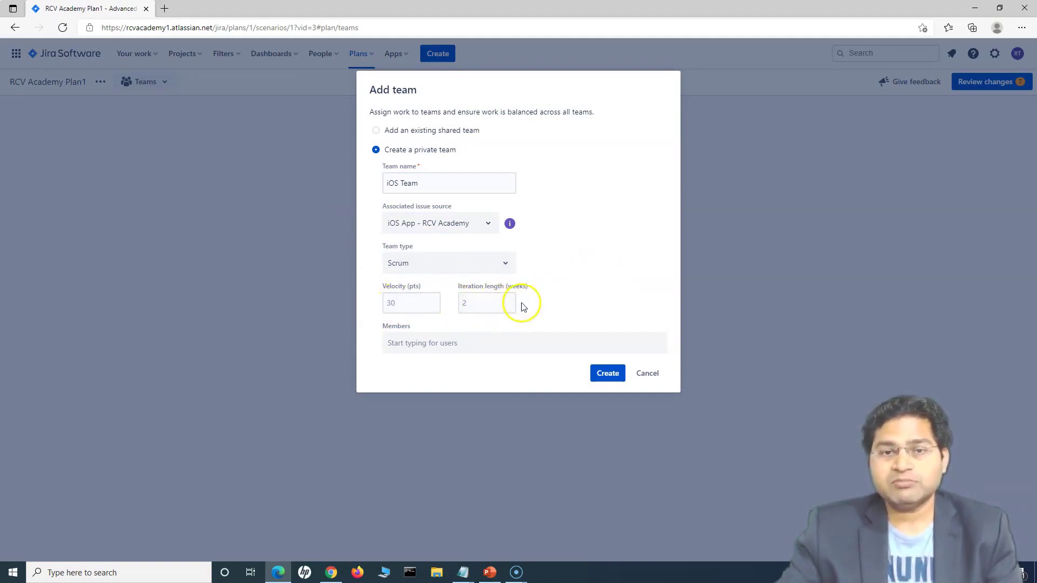
click(465, 303)
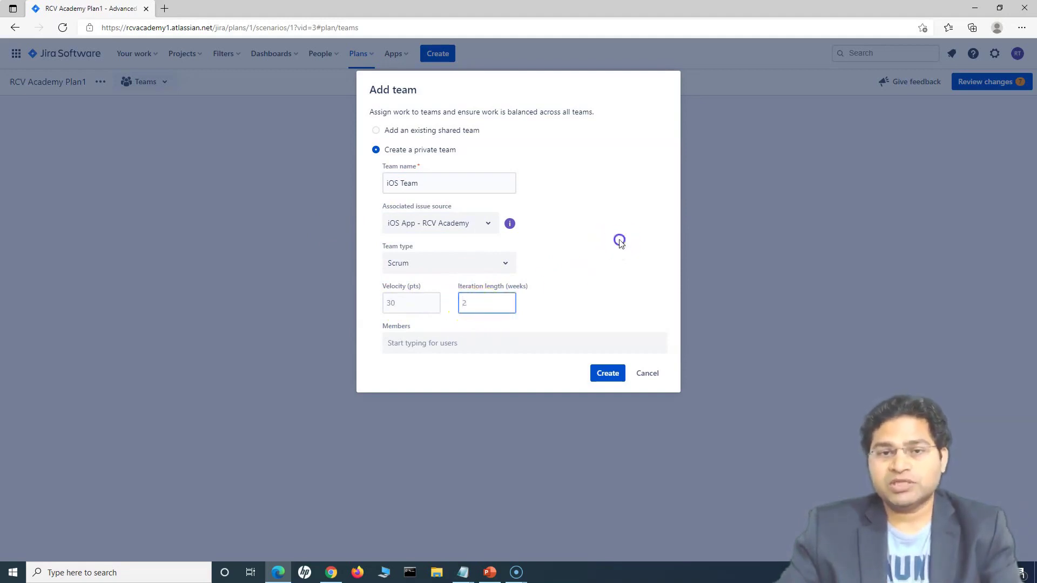
click(424, 349)
click(426, 370)
click(470, 345)
click(456, 381)
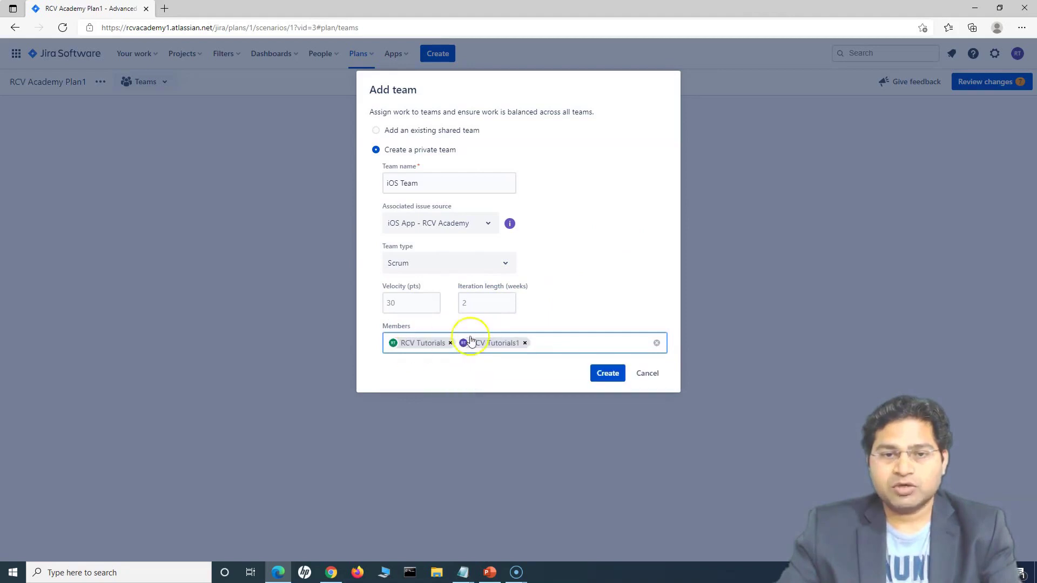
click(610, 374)
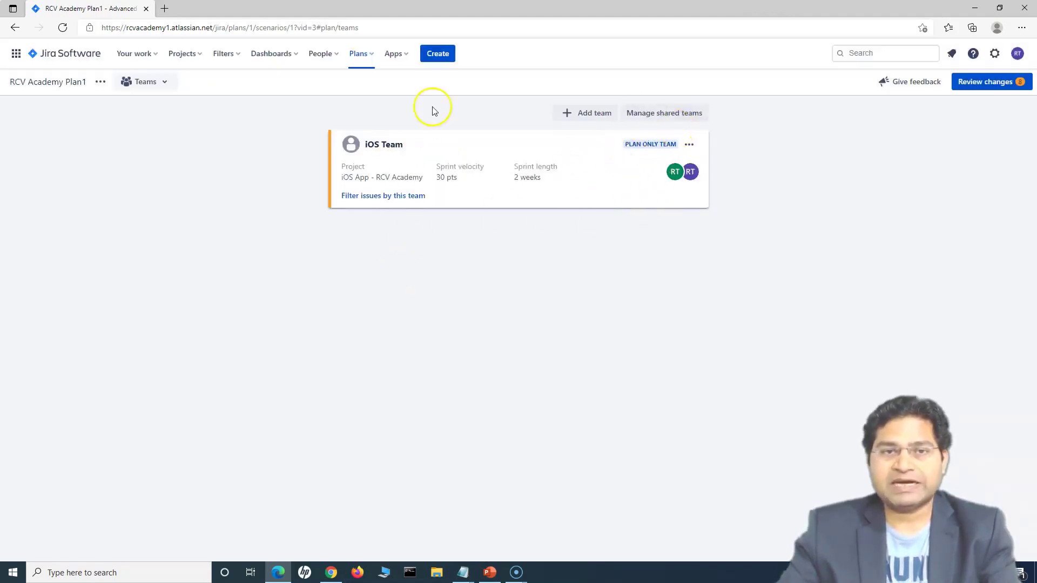
- Create a shared team named Android Team in the shared teams management page
click(681, 116)
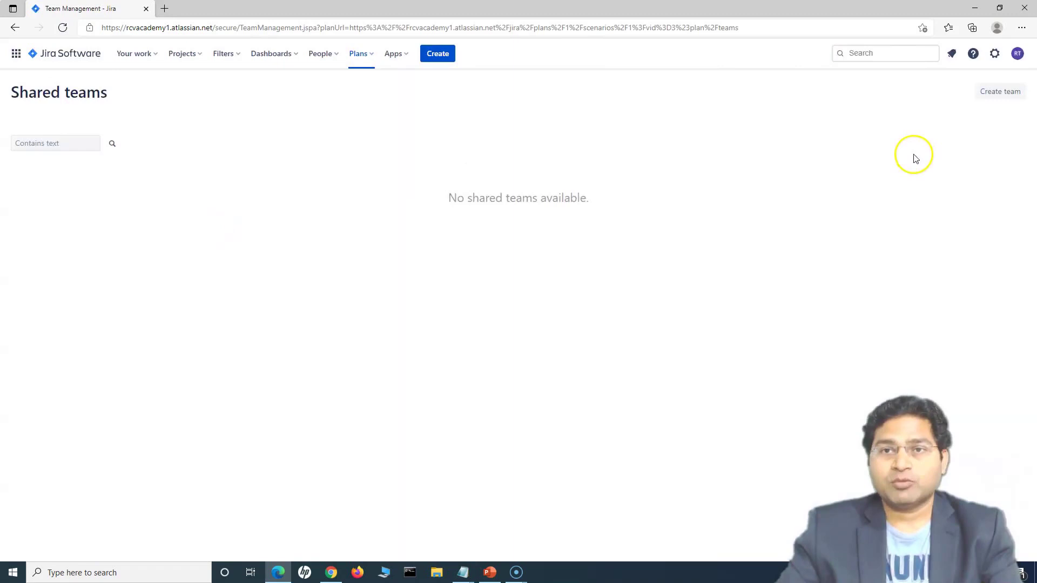
click(1008, 92)
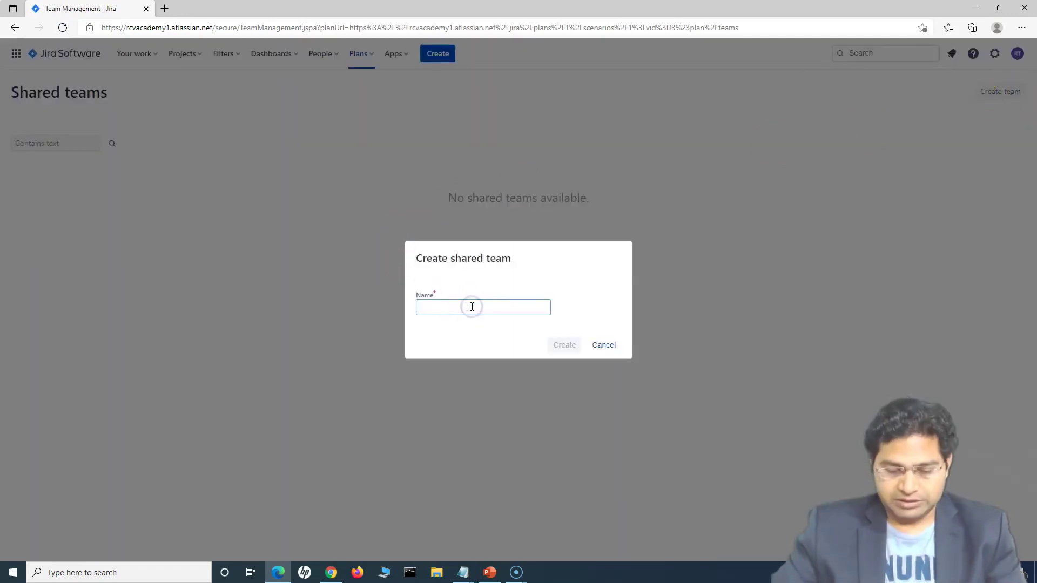
text(Android Team)
click(563, 345)
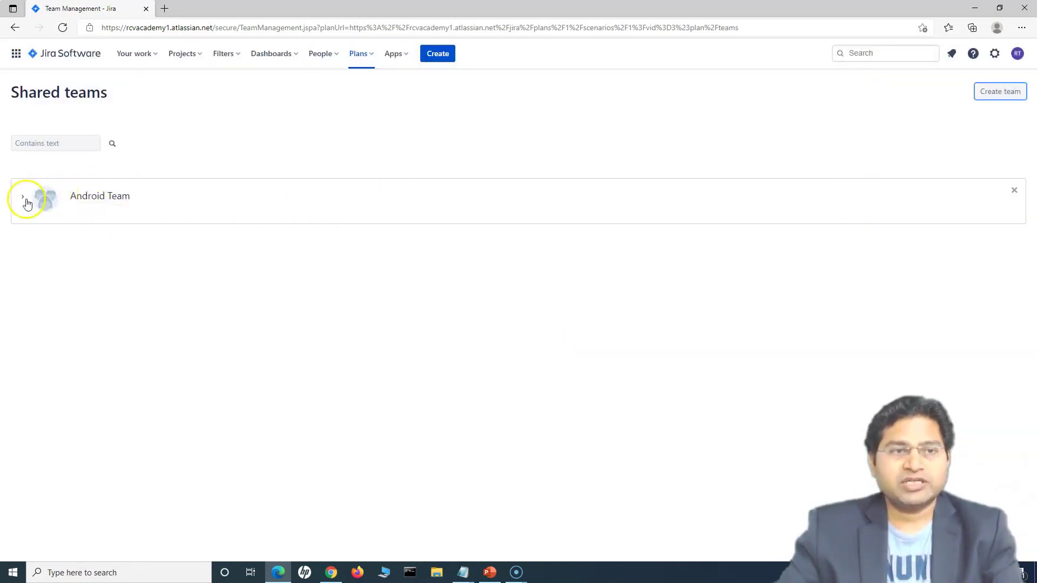
- Return to the Teams view of RCV Academy Plan1 and add the existing shared Android Team to the plan
click(369, 63)
click(390, 100)
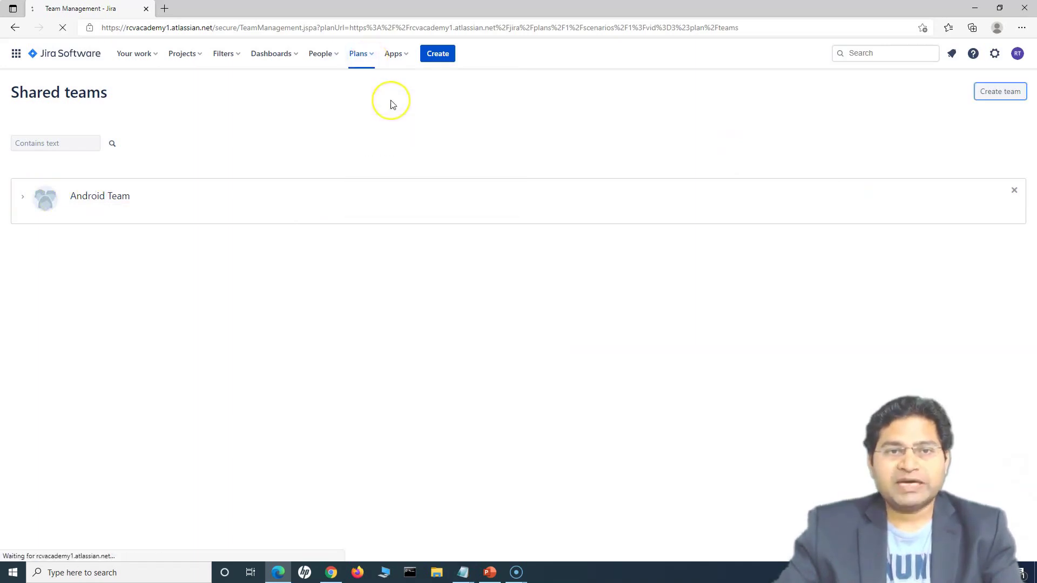
click(173, 85)
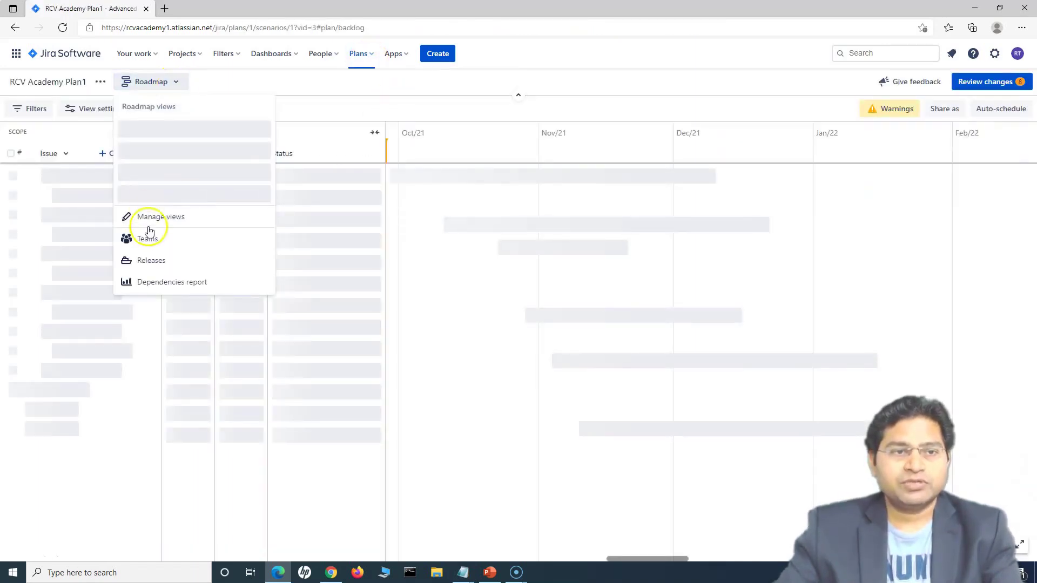
click(147, 233)
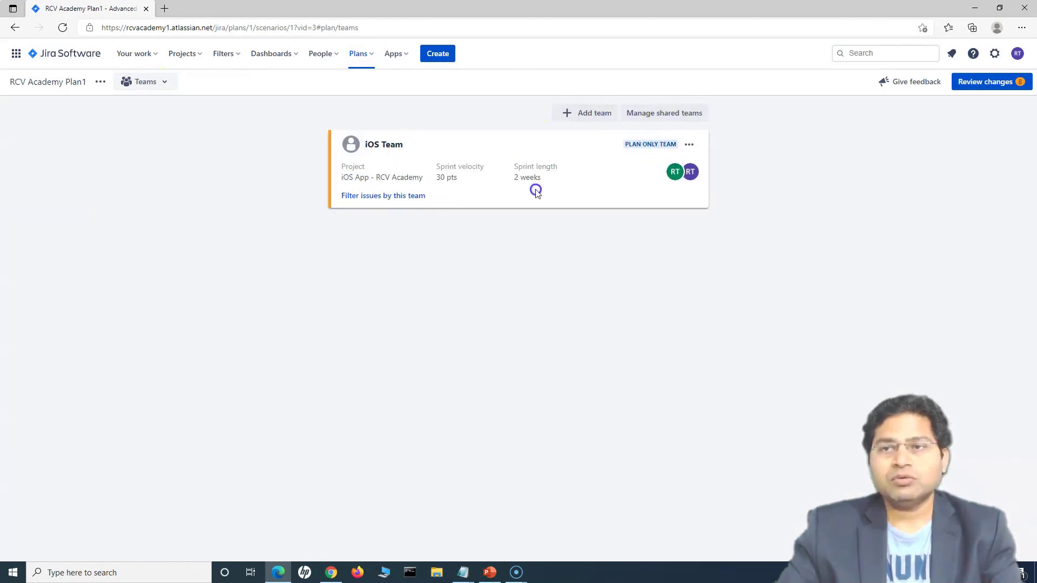
click(578, 115)
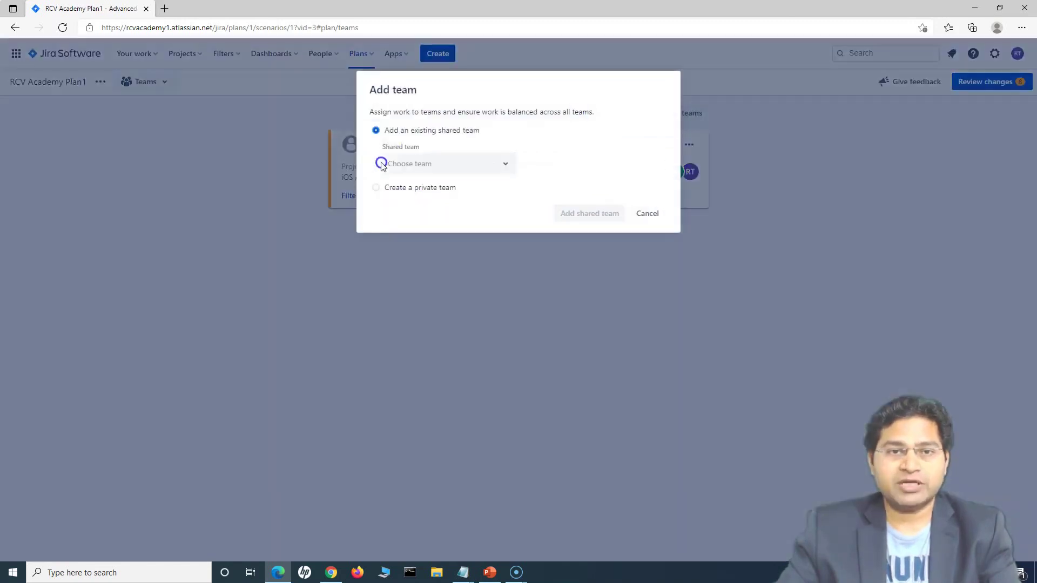
click(476, 168)
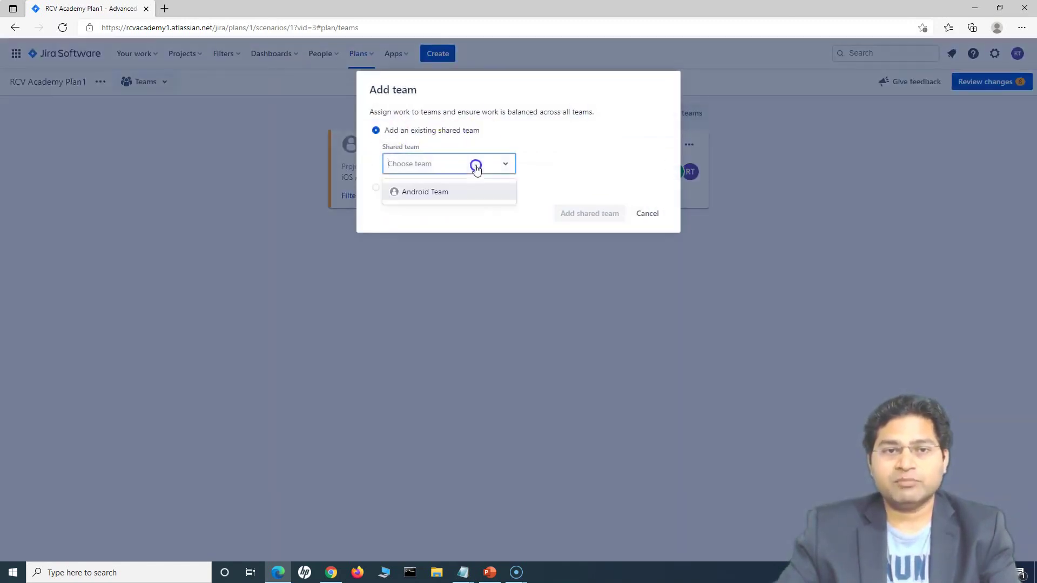
click(461, 195)
click(590, 213)
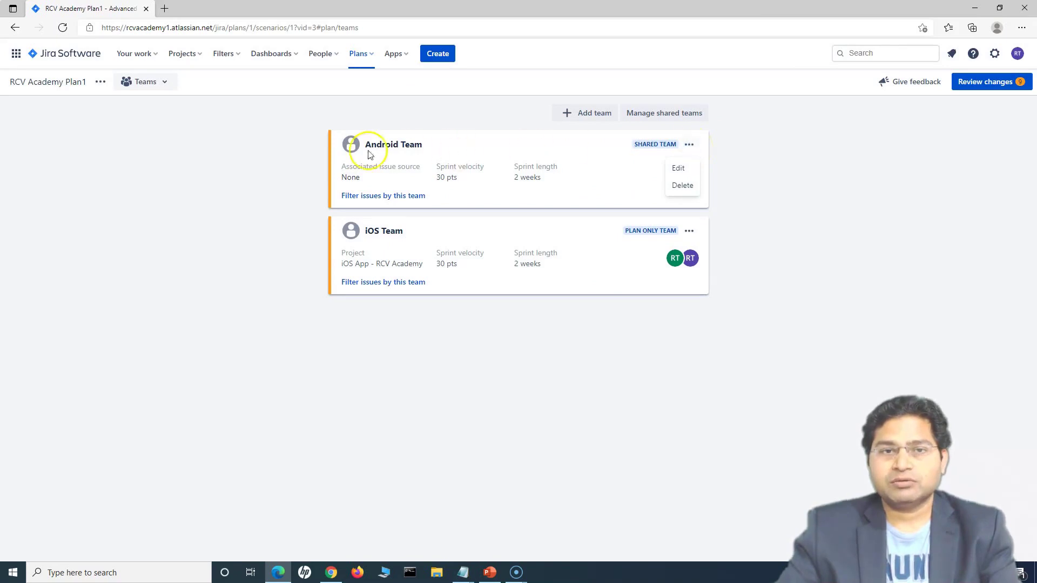
- Edit the Android Team to include both listed users as members and use Android App - RCV Academy as its issue source
click(681, 169)
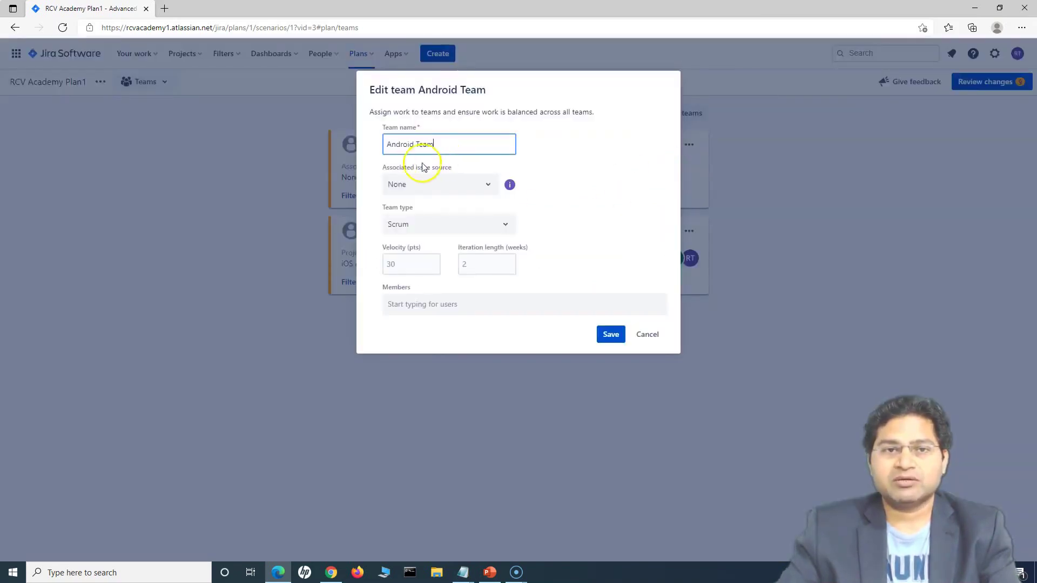
click(424, 304)
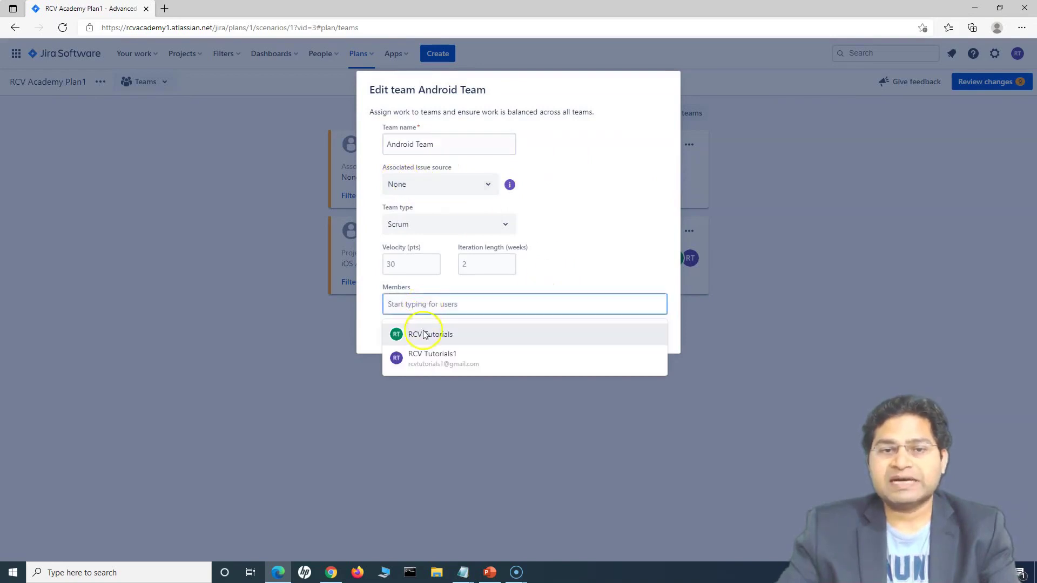
click(423, 331)
click(489, 304)
click(481, 335)
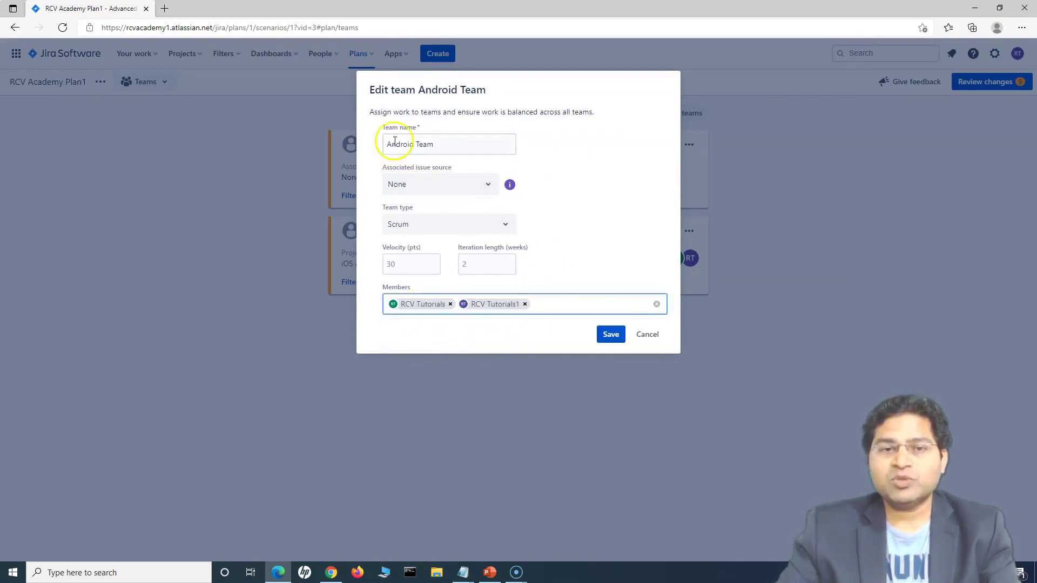
click(446, 191)
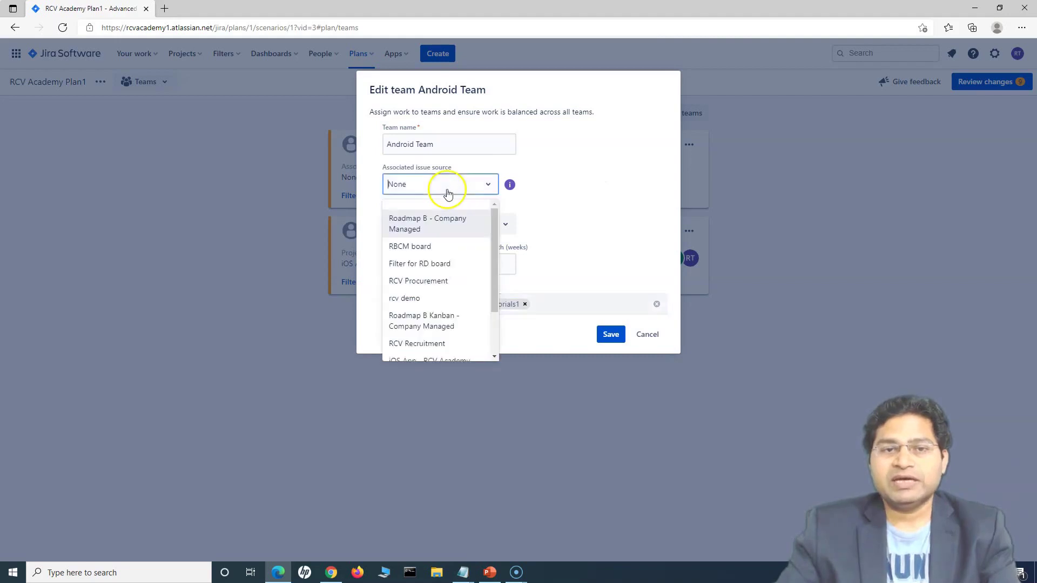
scroll(428, 283, down, 2)
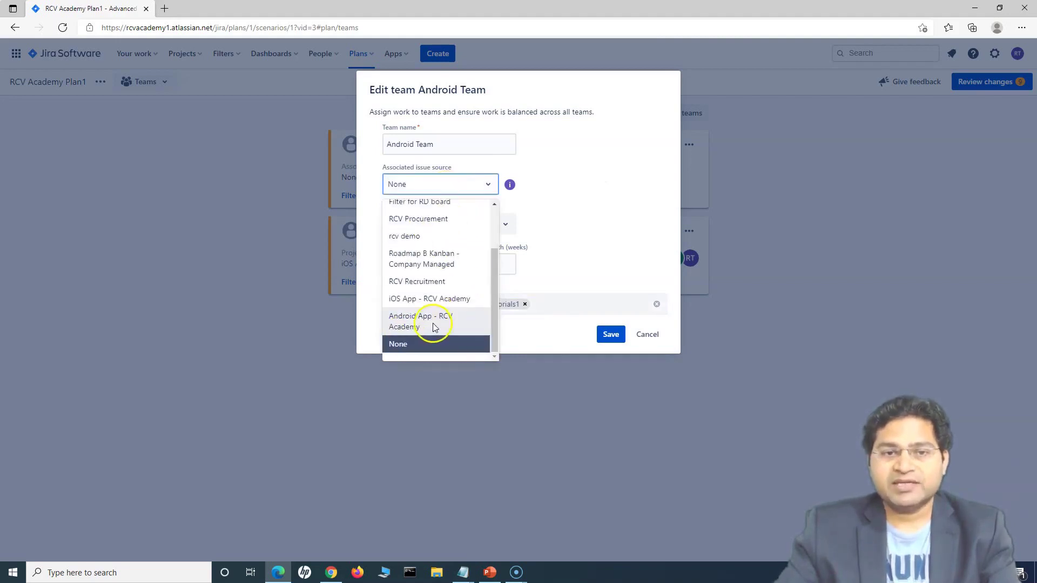
click(433, 323)
click(613, 335)
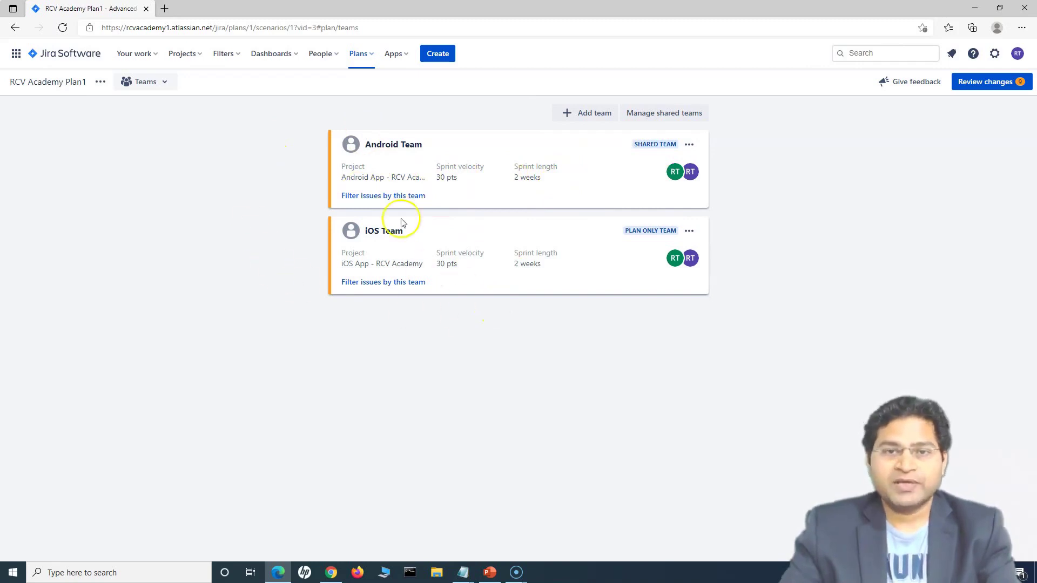
- In the Top-level planning view, assign the Android Team to the Course Catalog epic, Sample story 2 and Sample story 1
click(168, 84)
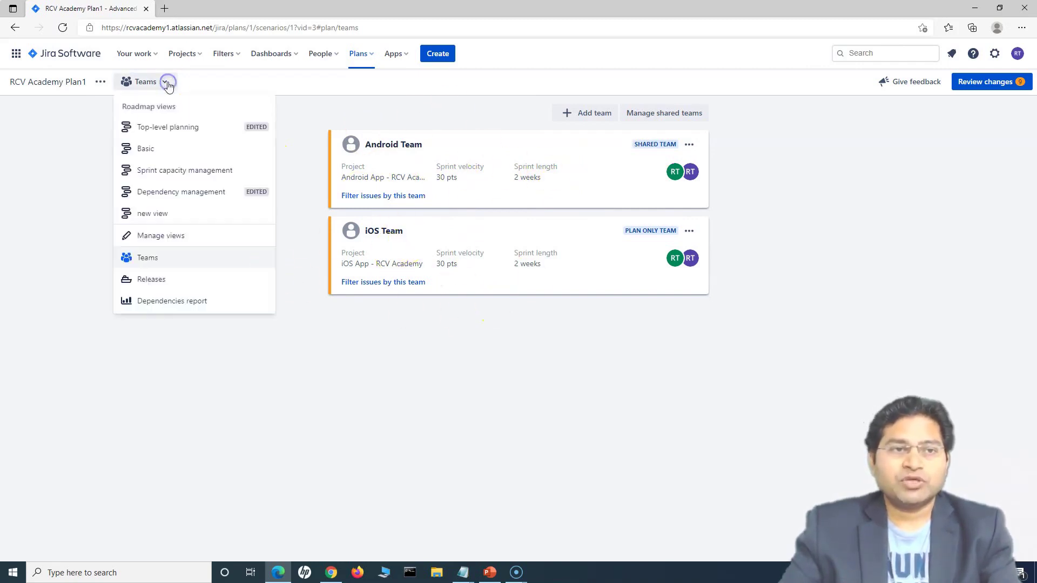
click(159, 128)
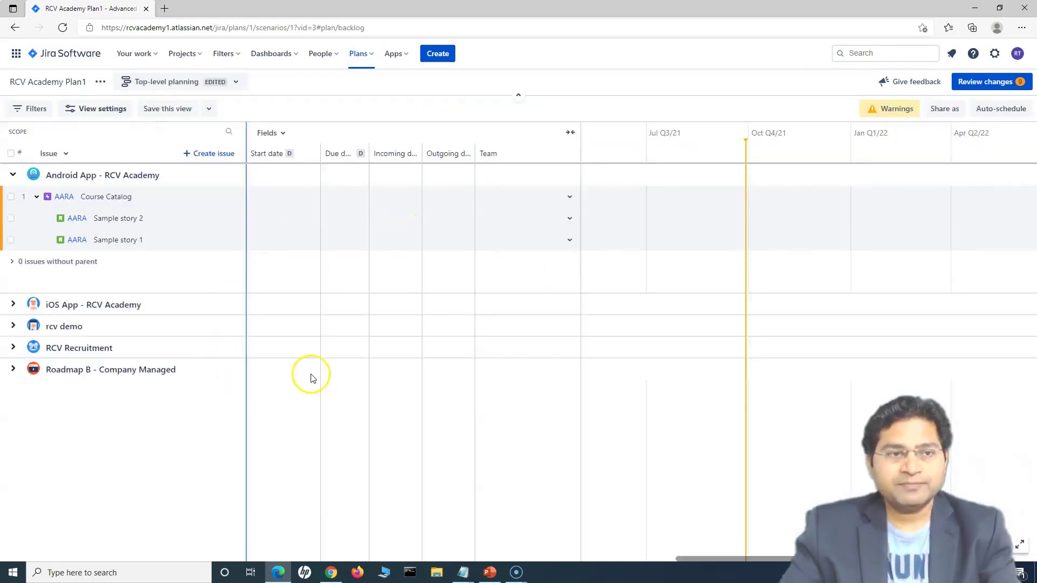
click(571, 198)
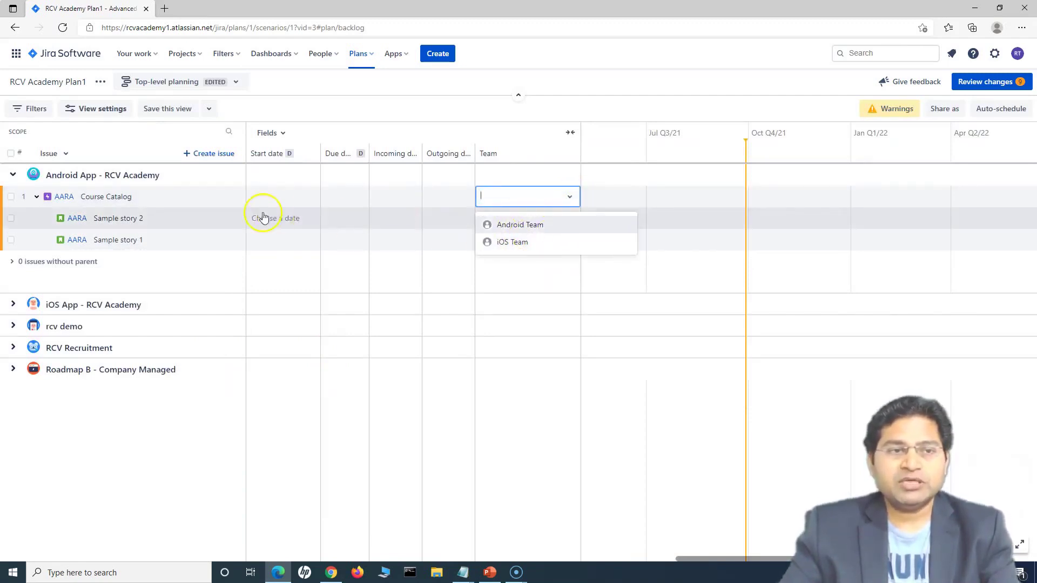
click(511, 225)
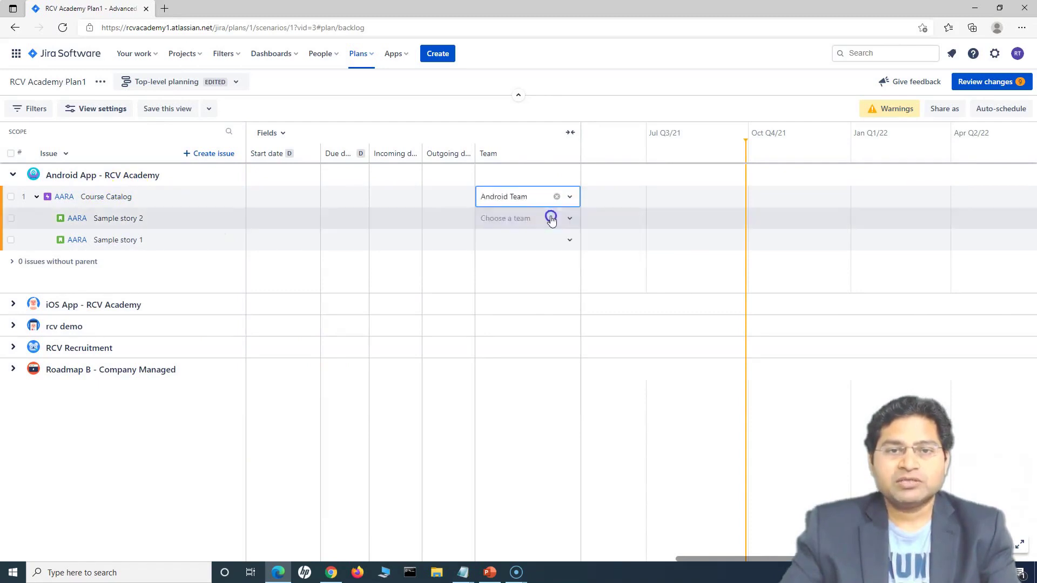
click(550, 223)
click(537, 243)
click(539, 246)
click(507, 260)
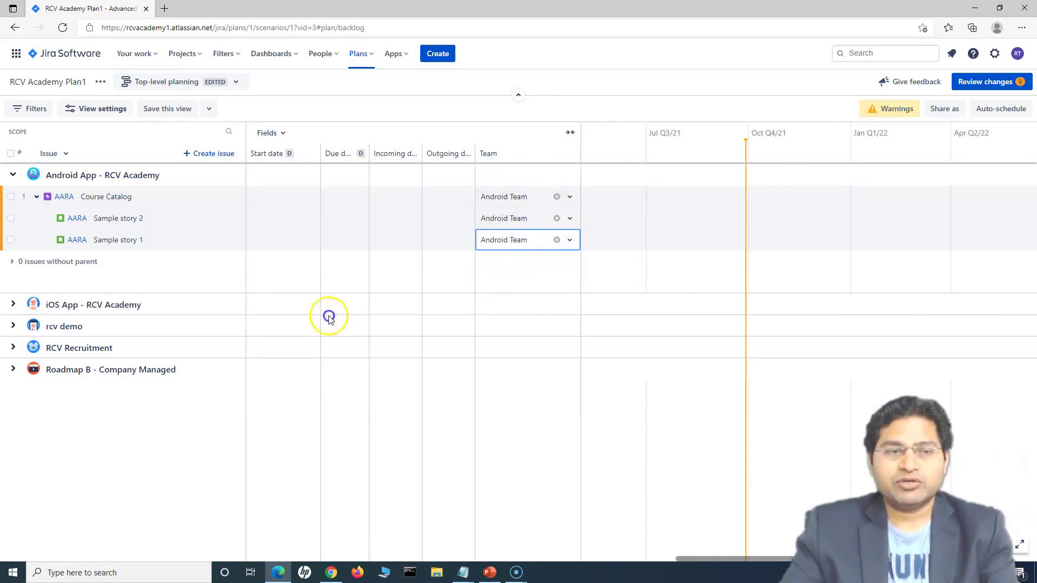
- Assign the iOS Team to the iOS App project's Portal Registration epic and check the explanation of its plan-only label
click(13, 304)
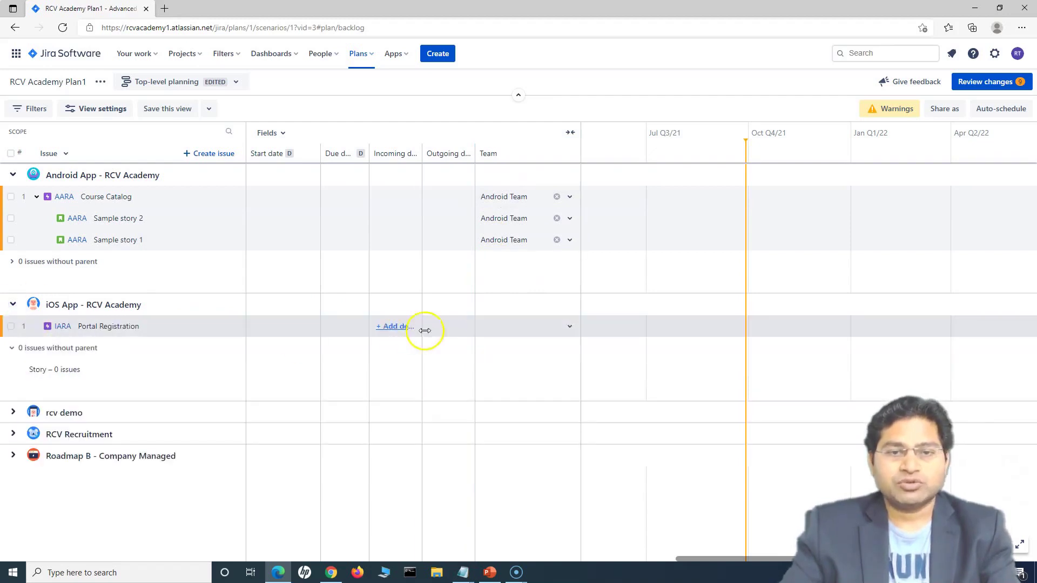
click(495, 327)
click(502, 372)
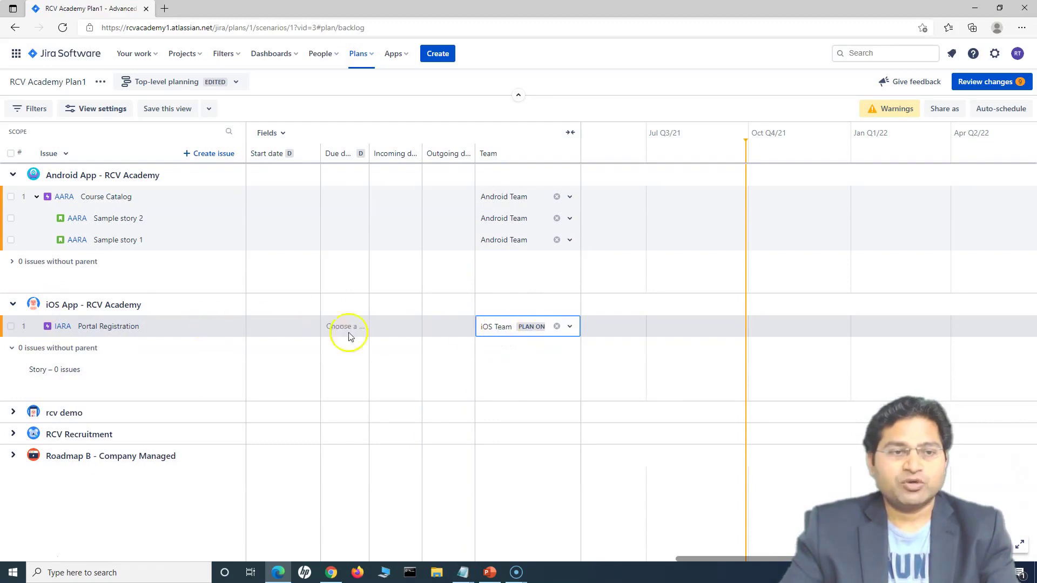
mouse_move(532, 329)
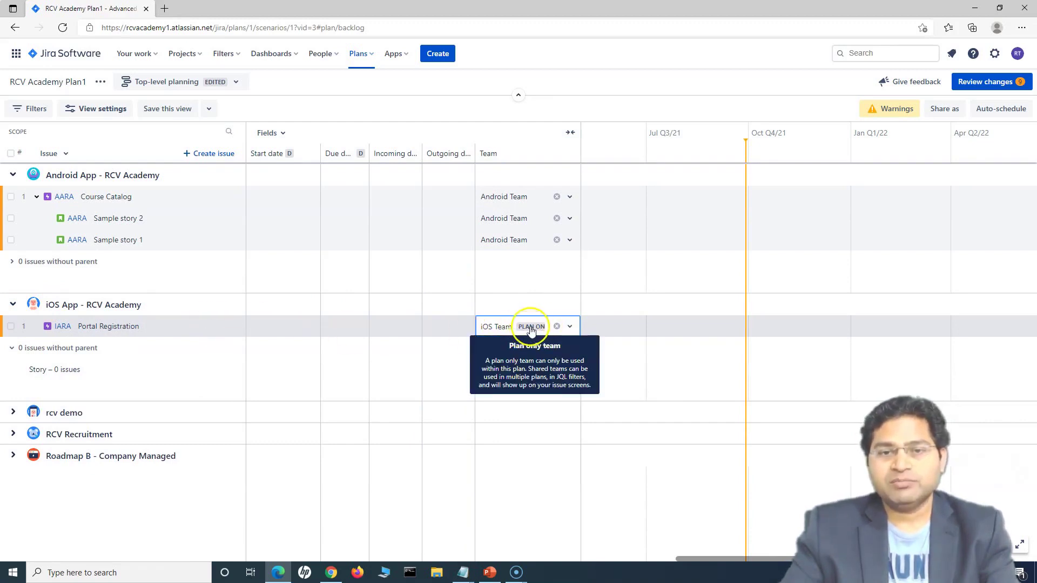
click(620, 326)
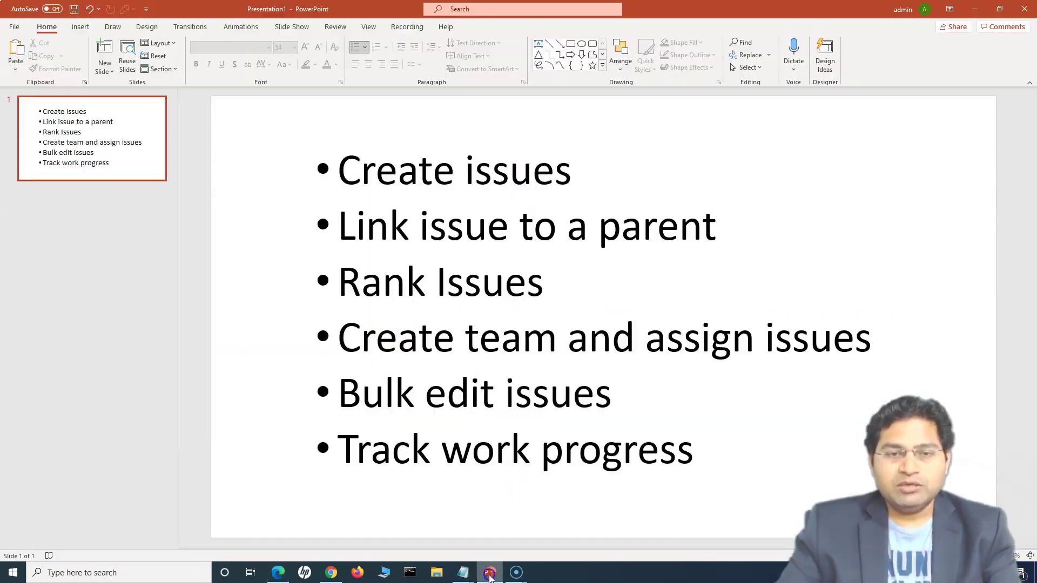
- Check the bulk edit topic on the agenda slide in PowerPoint and return to the Jira plan in Edge
click(489, 572)
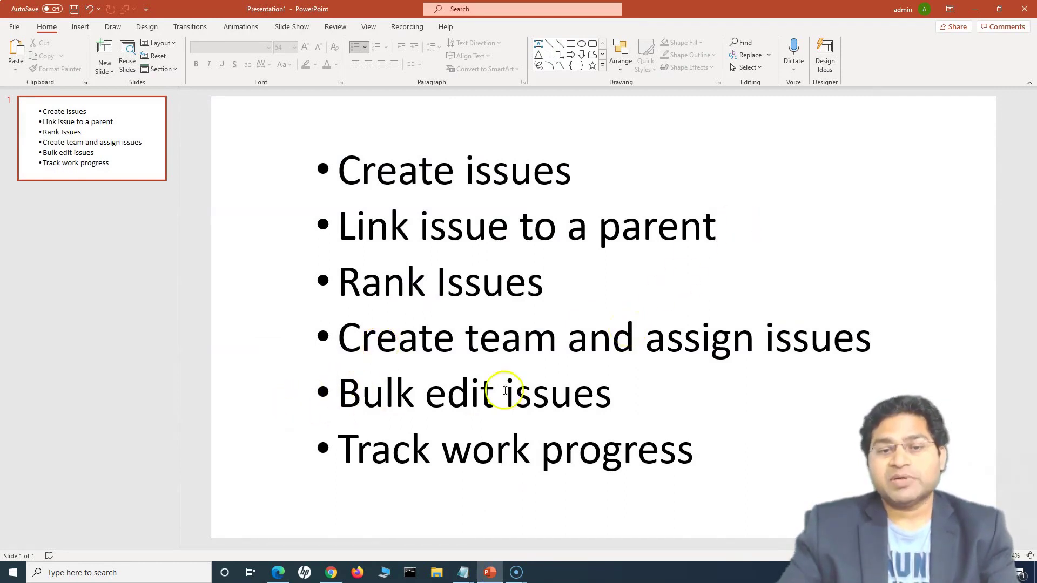
click(973, 9)
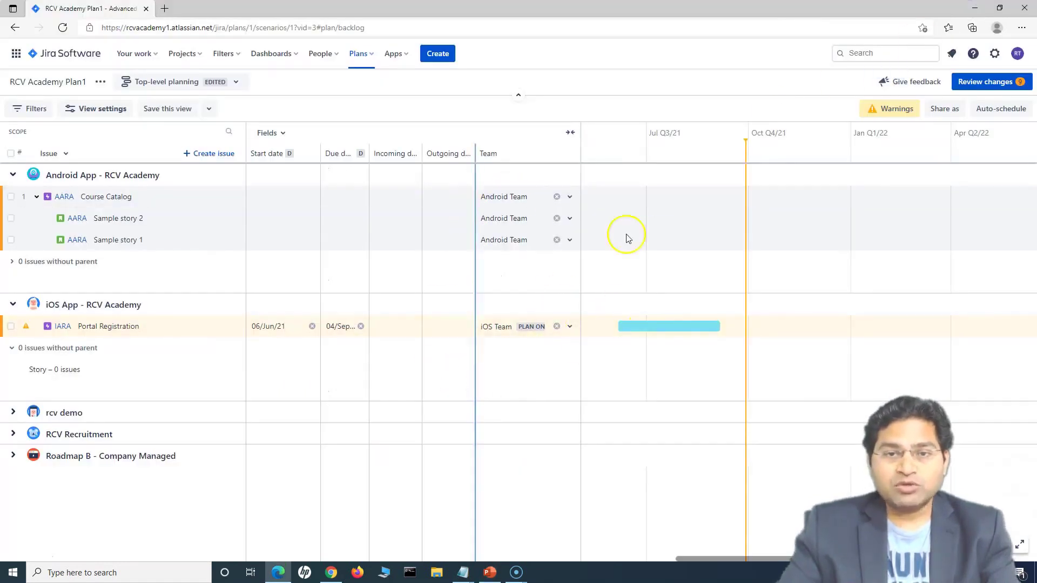
mouse_move(614, 328)
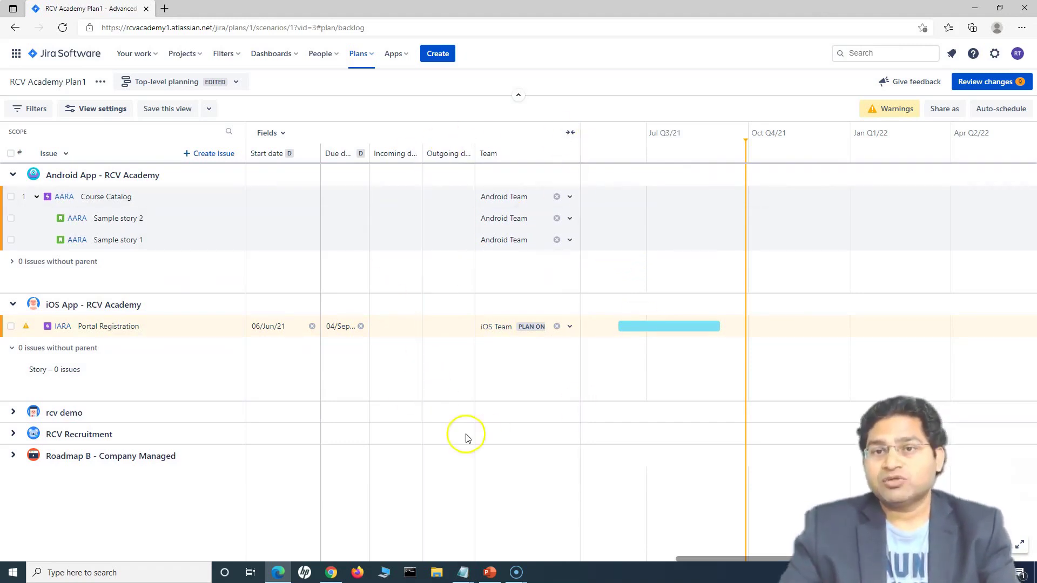
mouse_move(660, 329)
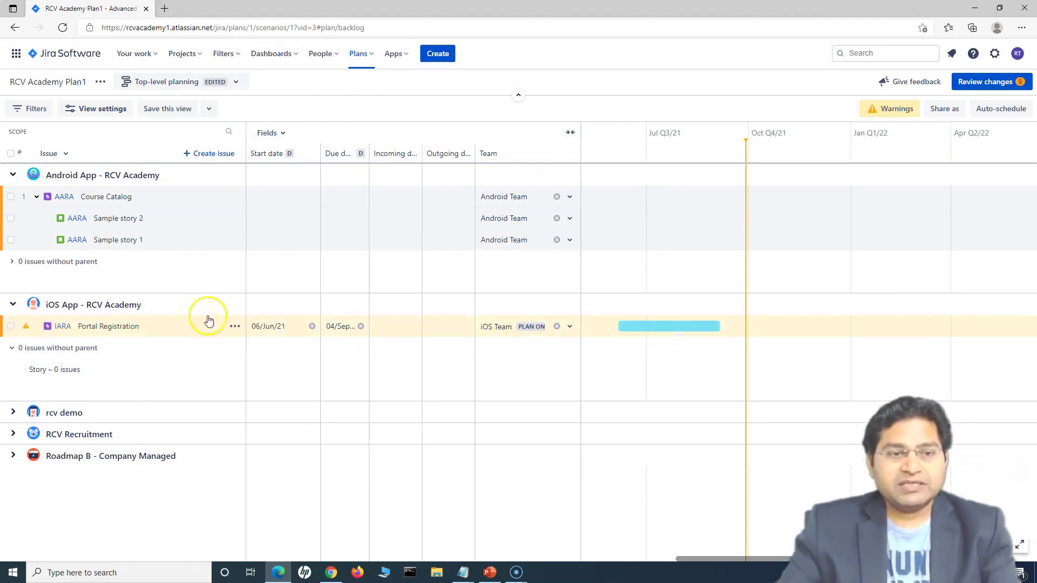
key(alt+Tab)
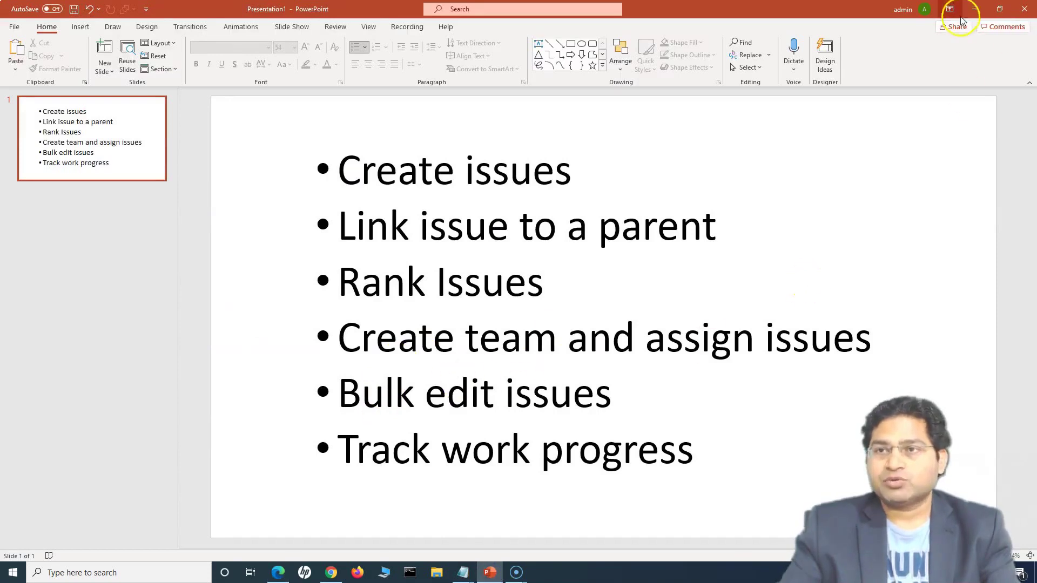
click(974, 9)
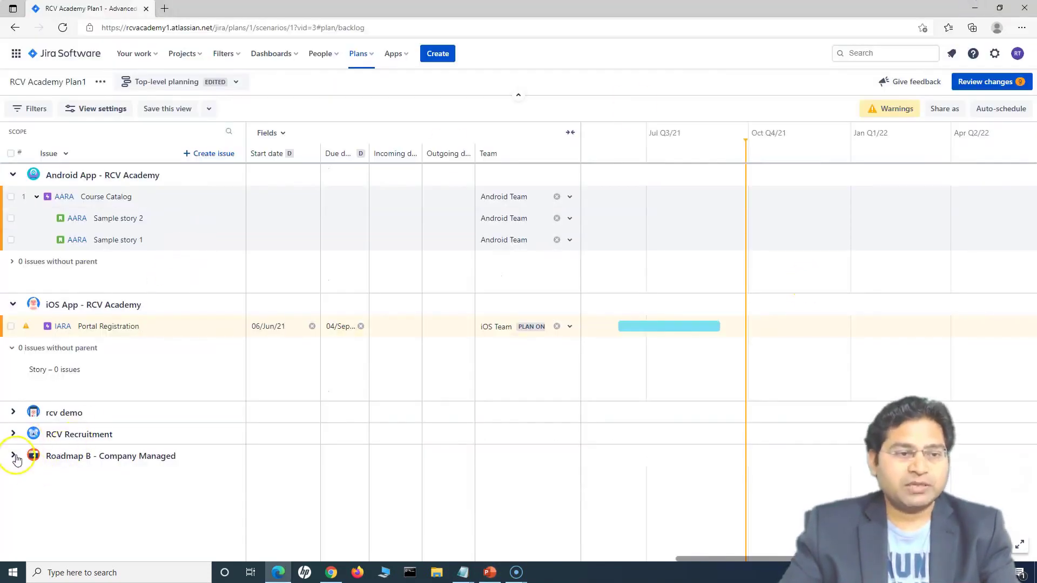
- Expand the Roadmap B - Company Managed project and select its Community and Portal Registration epics
click(167, 457)
scroll(208, 503, down, 1)
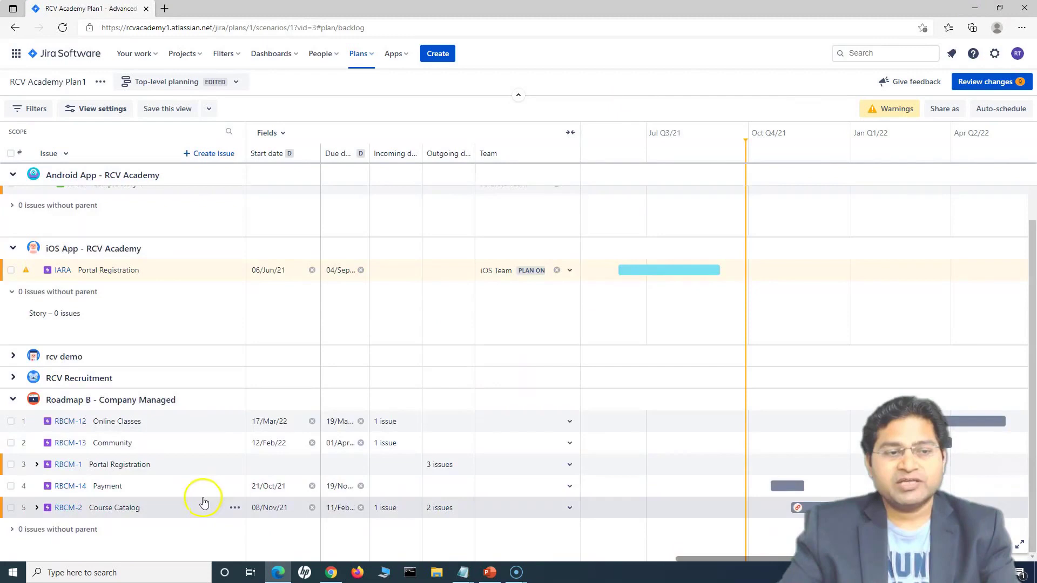
click(11, 421)
click(11, 421)
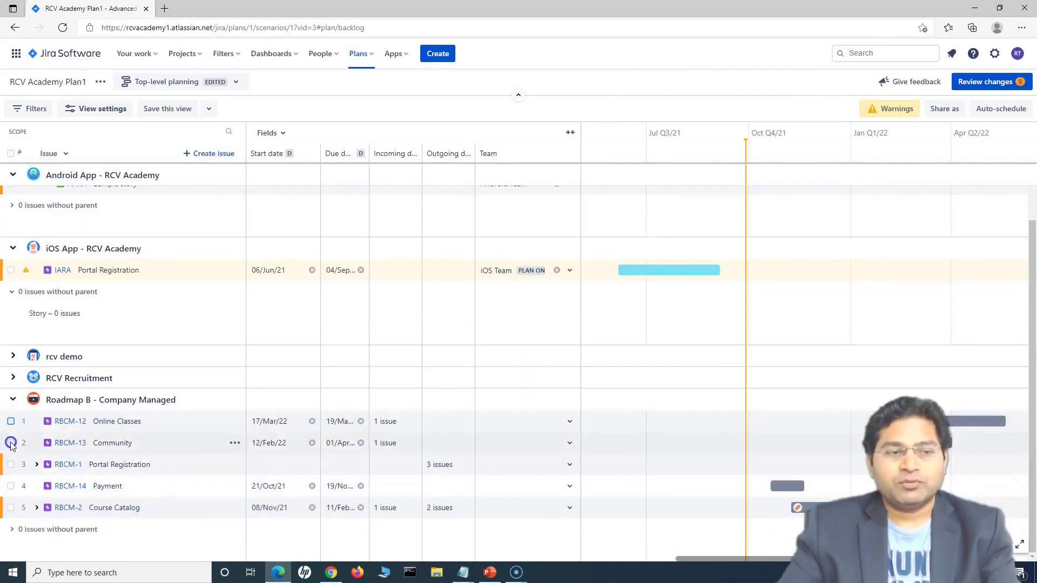
click(11, 443)
click(11, 464)
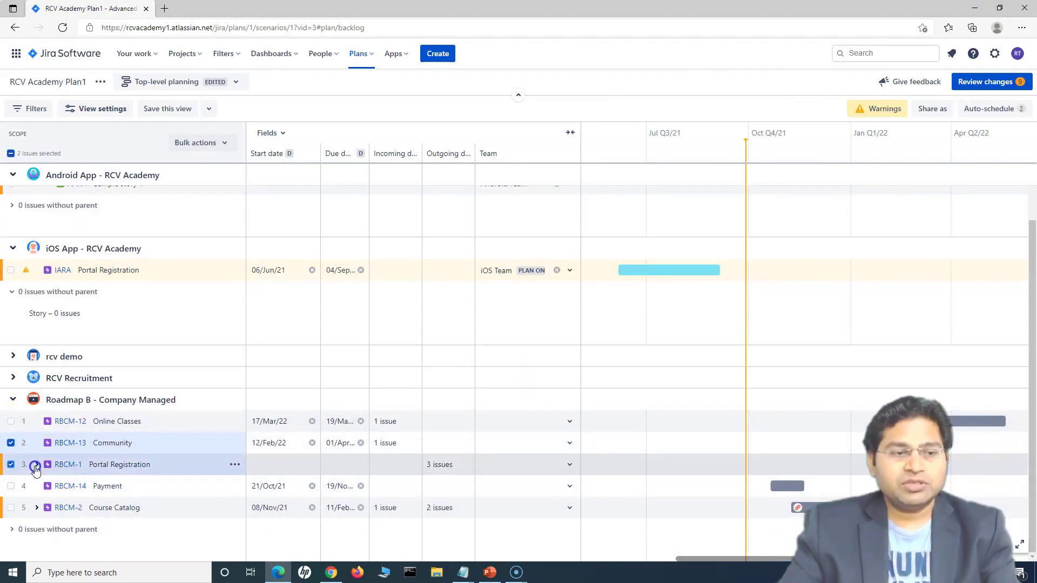
- Expand the Portal Registration epic and add its child issues RBCM-3, RBCM-5, RBCM-6, RBCM-11 and RBCM-4 to the selection
scroll(130, 480, down, 2)
click(11, 378)
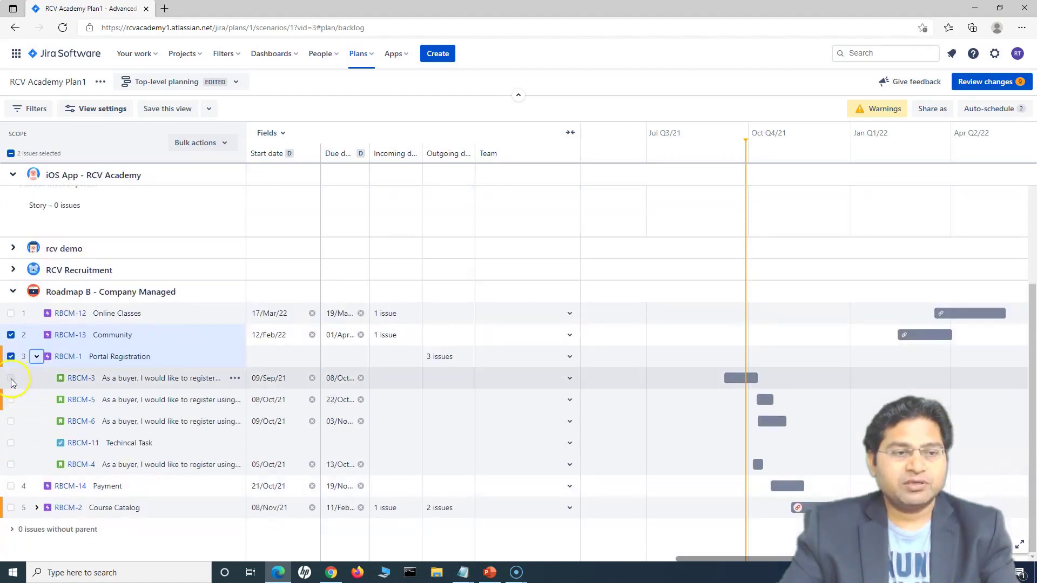
click(11, 400)
click(11, 421)
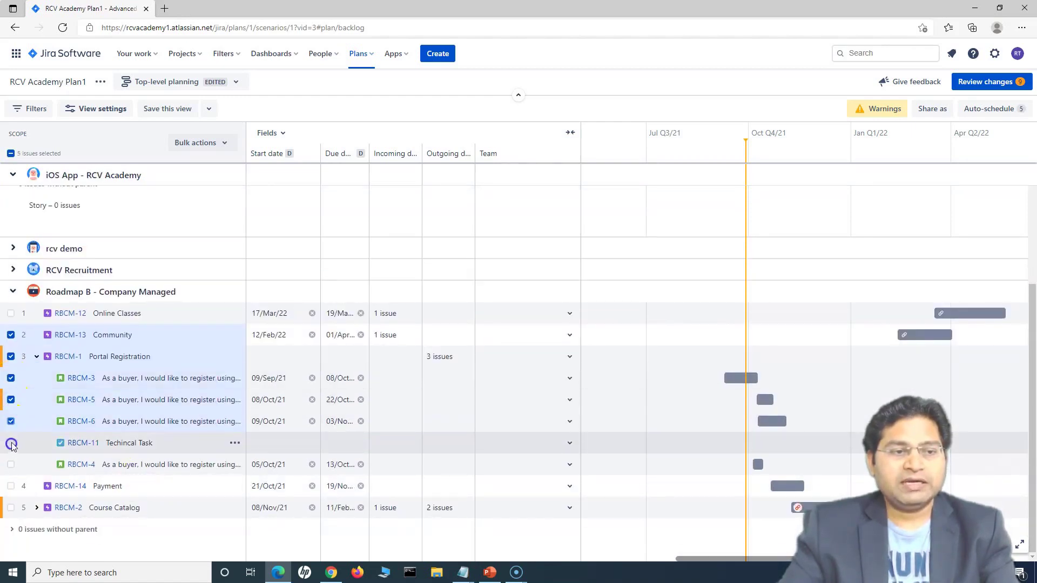
click(10, 443)
click(11, 464)
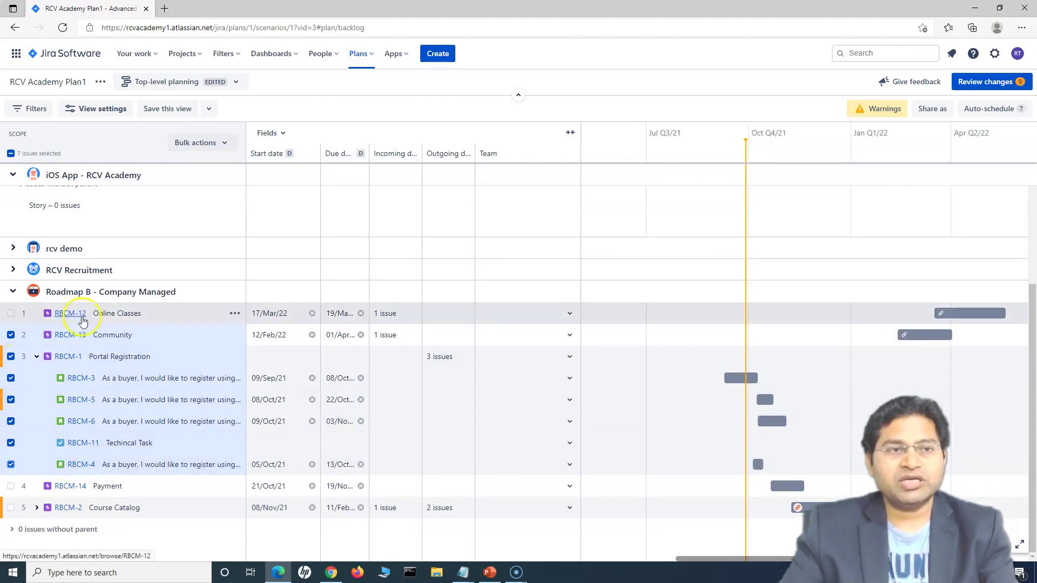
click(227, 145)
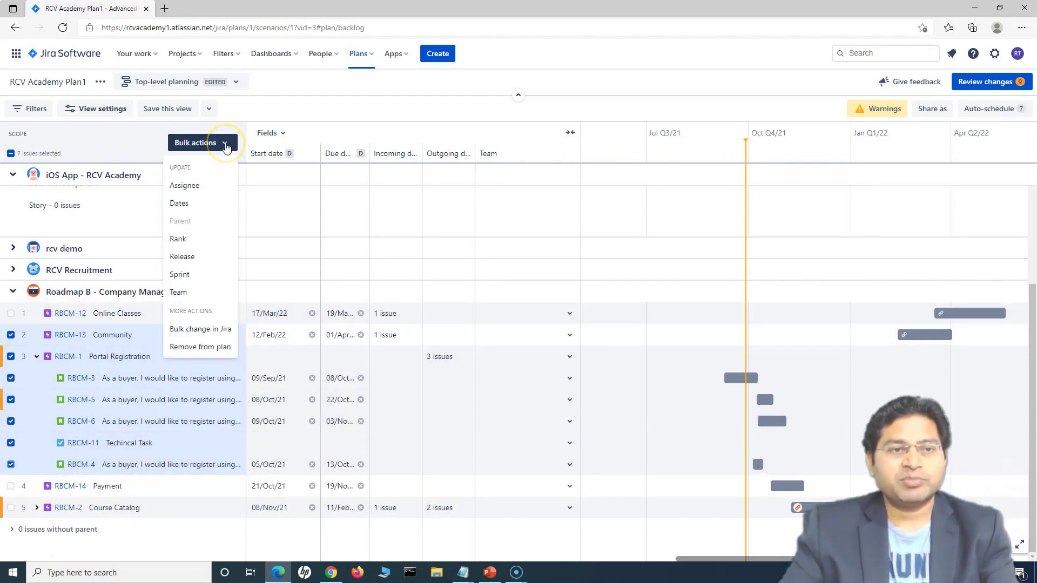
click(204, 192)
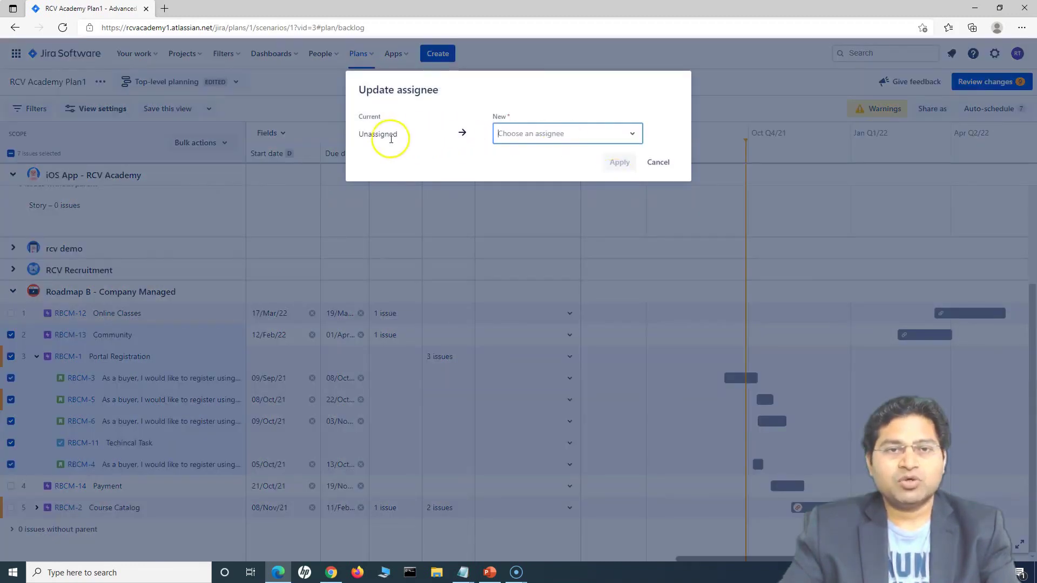
click(589, 135)
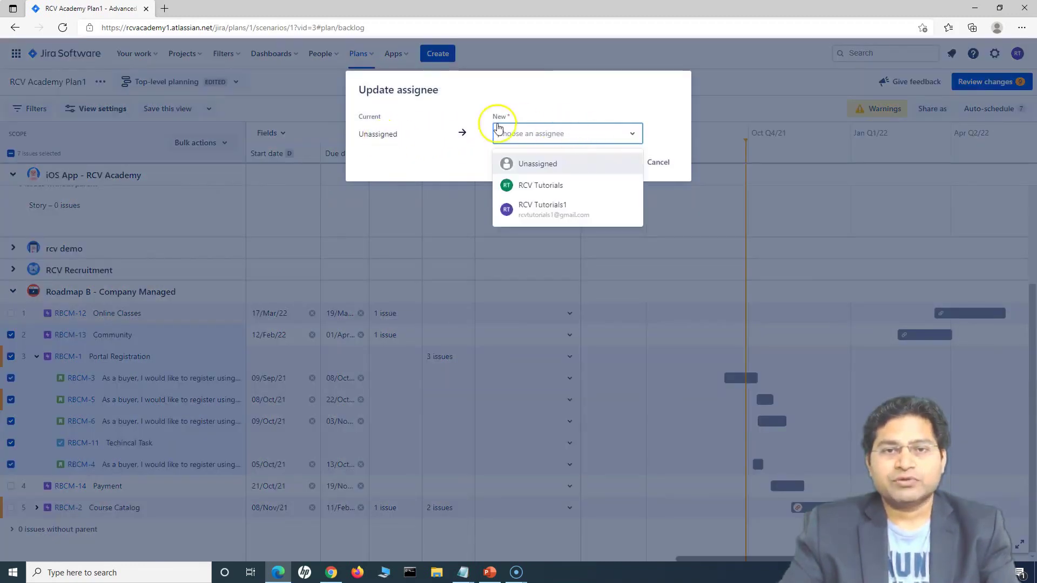
click(599, 187)
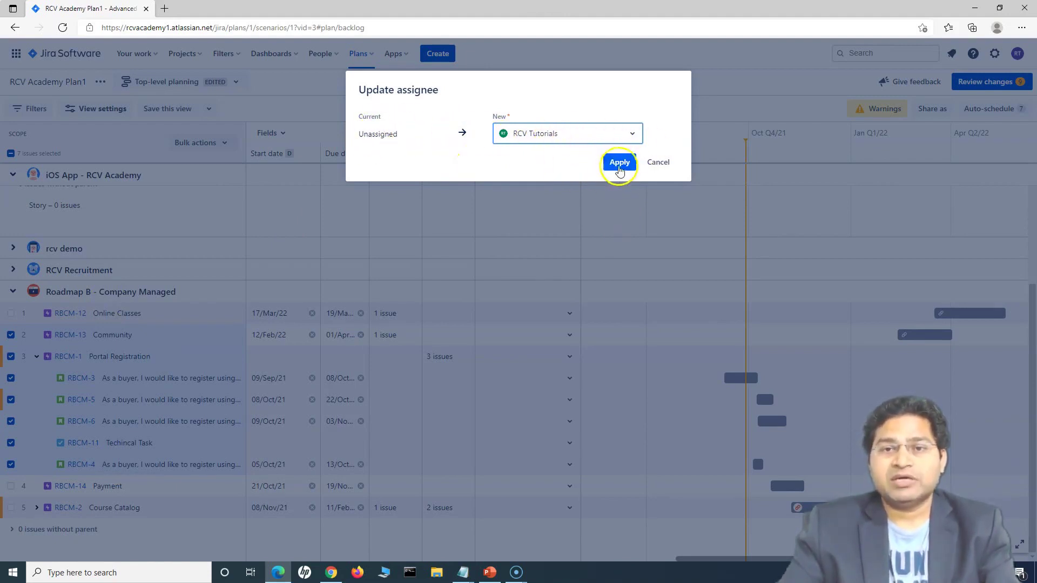
click(666, 166)
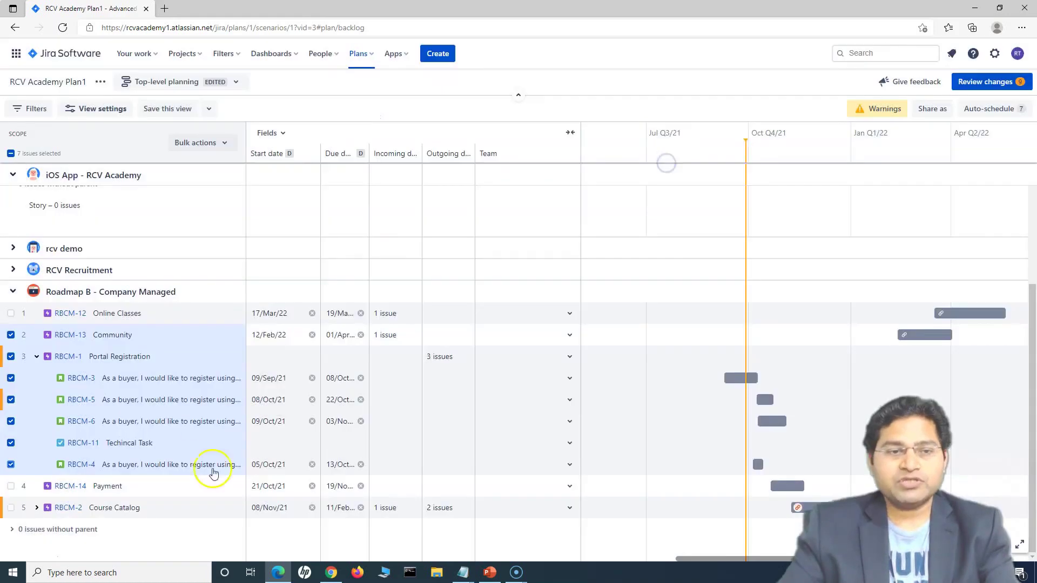
- Bulk update the team of all selected Roadmap B issues to Android Team
click(230, 147)
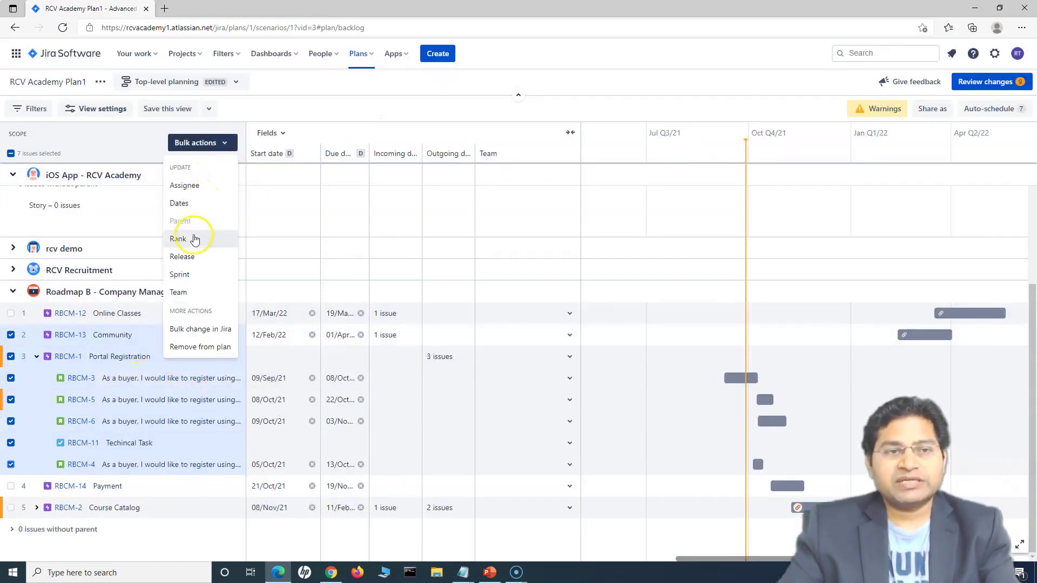
click(190, 294)
click(557, 137)
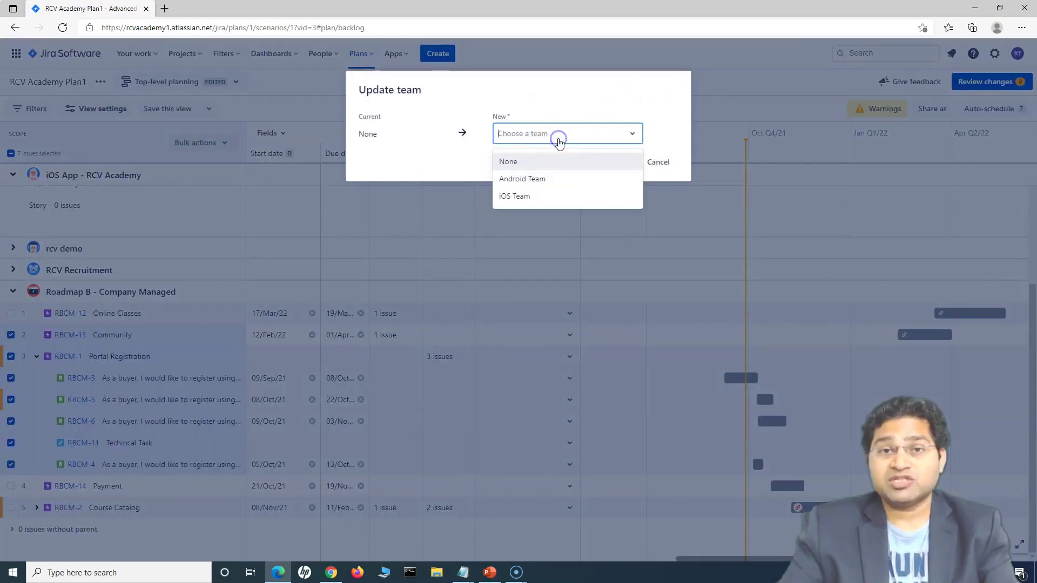
click(546, 182)
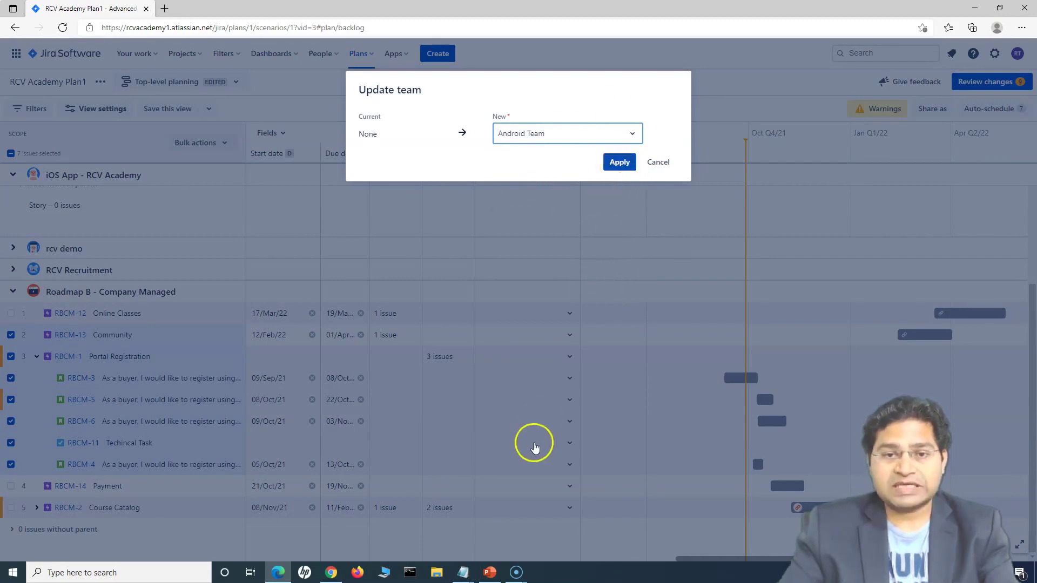
key(Return)
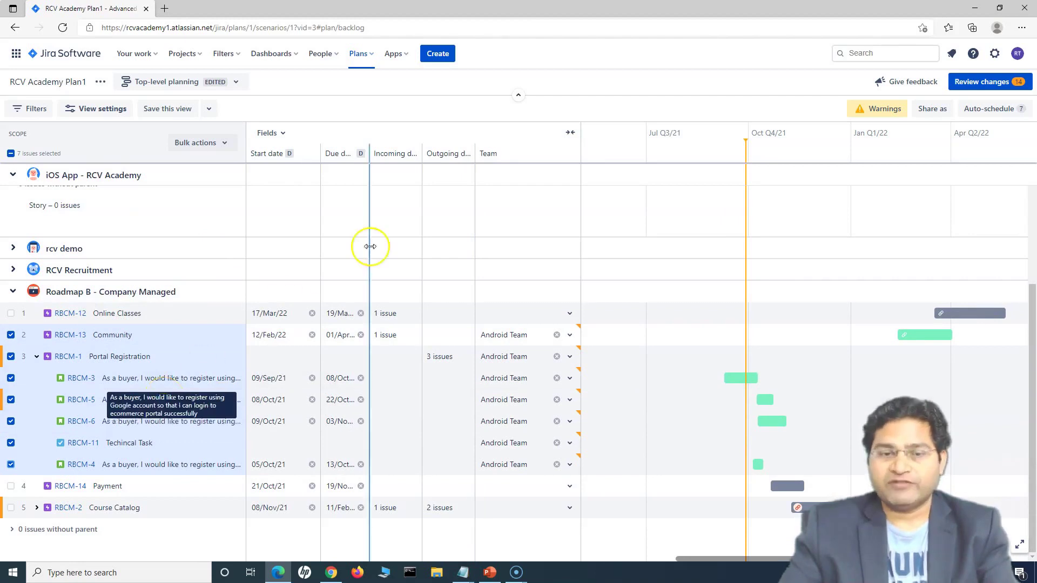
- Switch to the PowerPoint agenda to read the Track work progress item, and return to the Jira plan
click(490, 571)
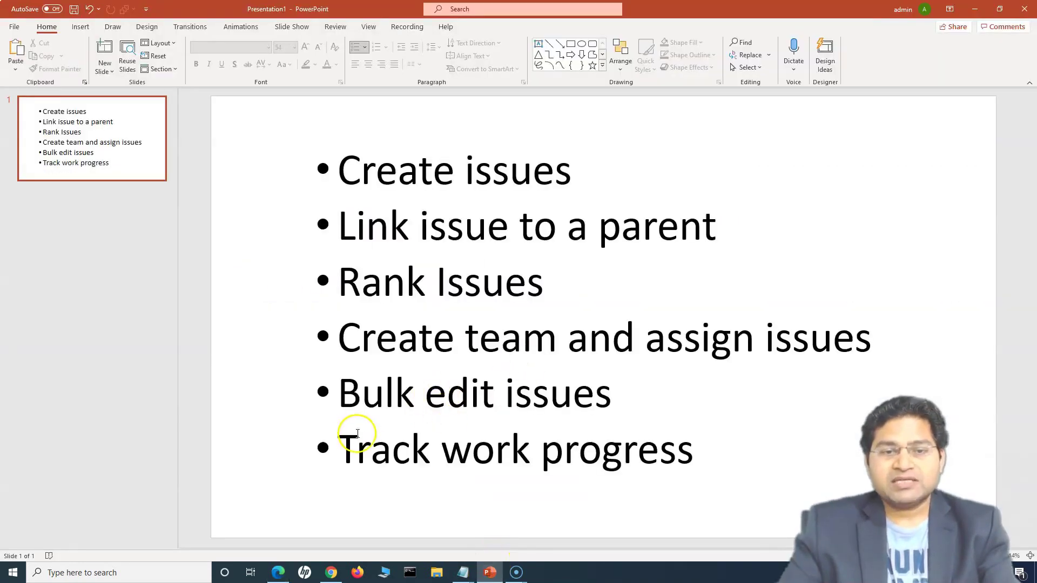
click(494, 456)
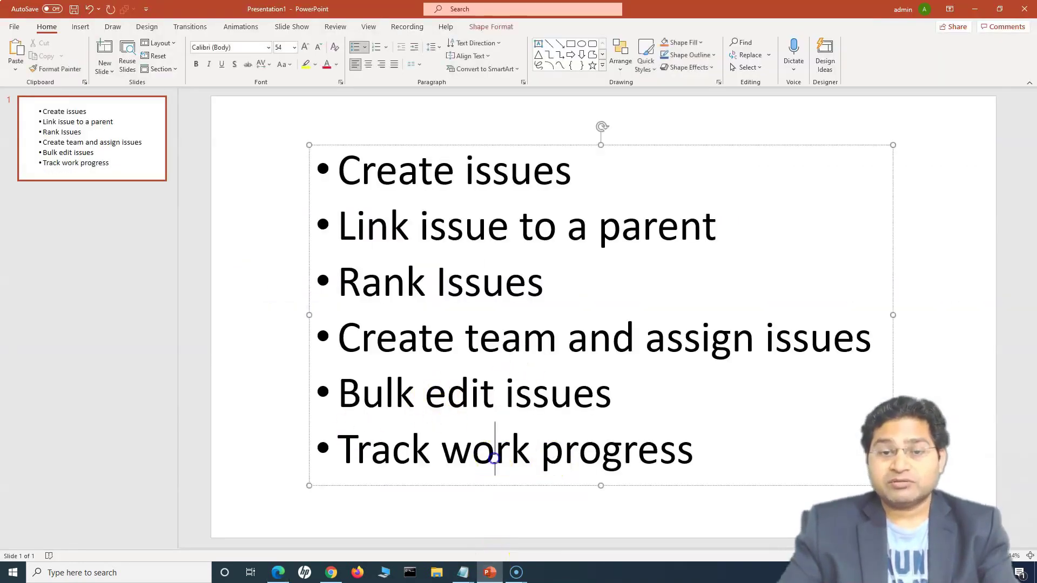
click(975, 10)
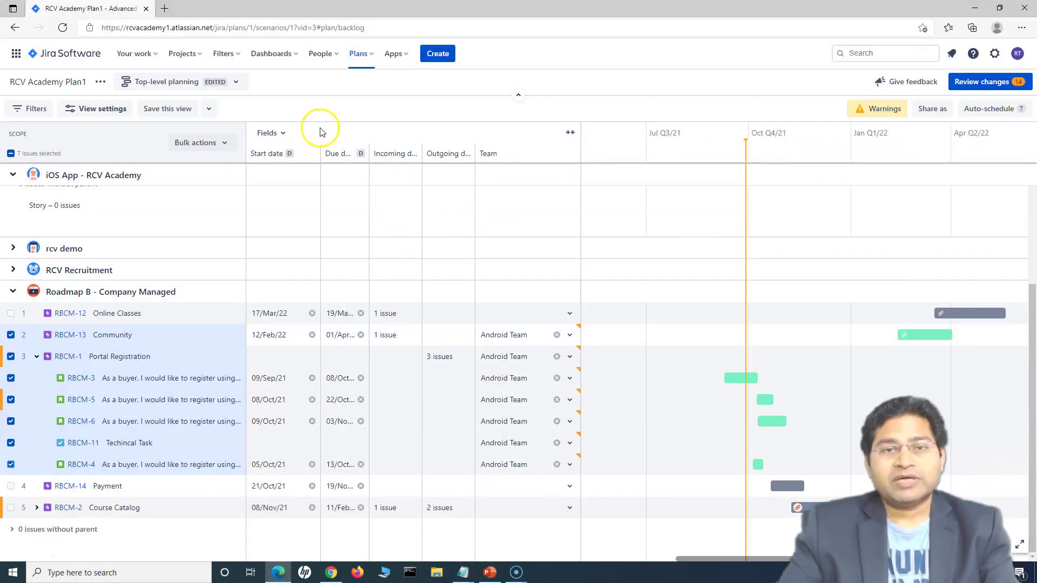
- Add the Progress (story points) field to the plan and inspect the Portal Registration epic's progress breakdown
click(287, 135)
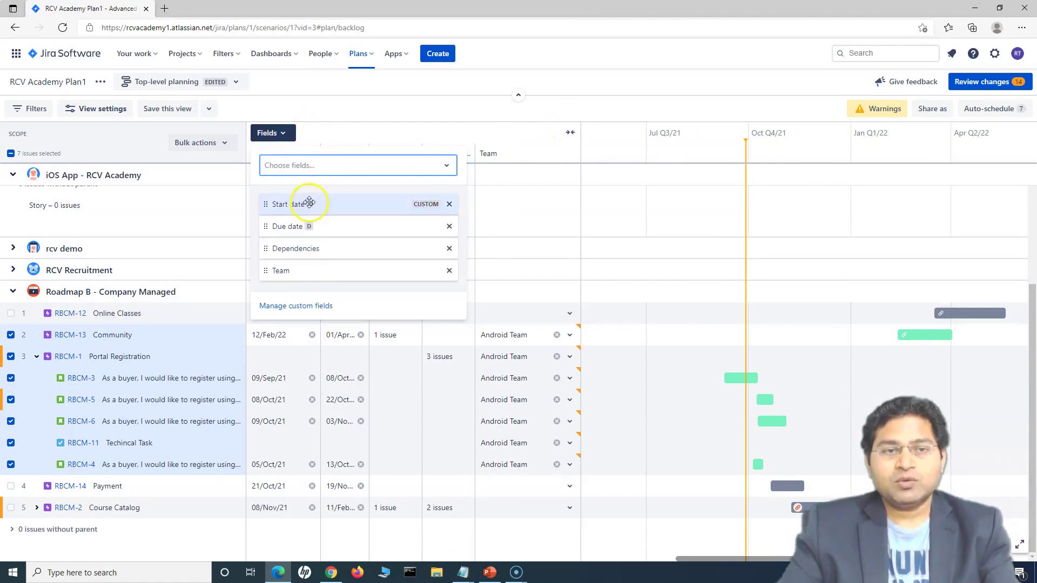
click(318, 167)
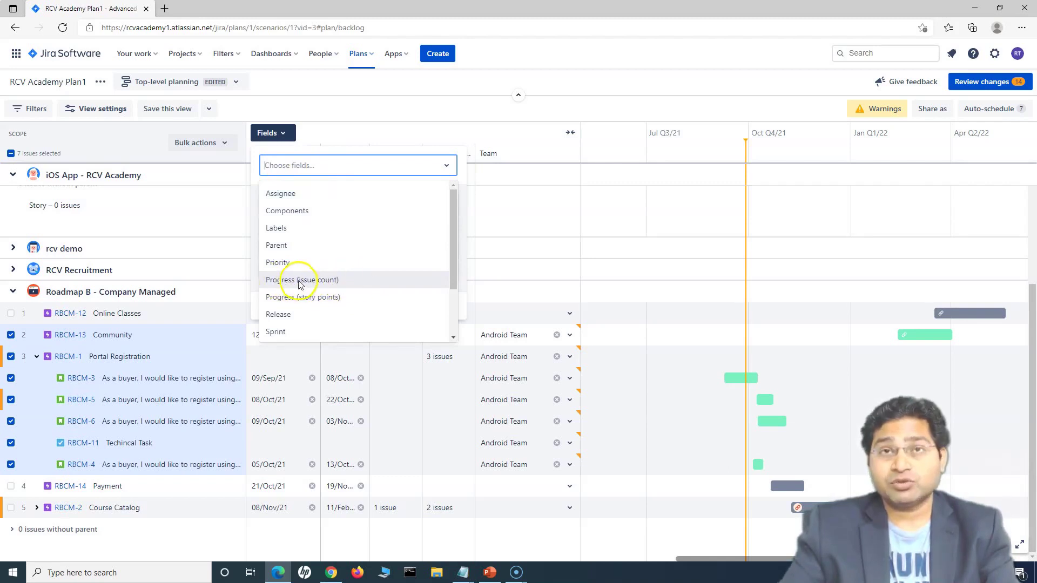
click(319, 301)
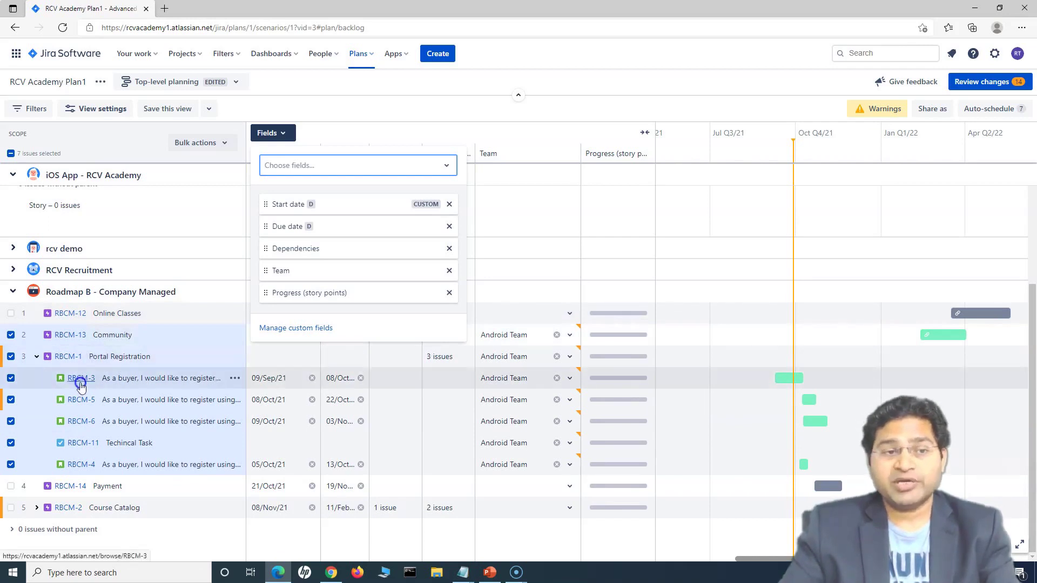
mouse_move(623, 361)
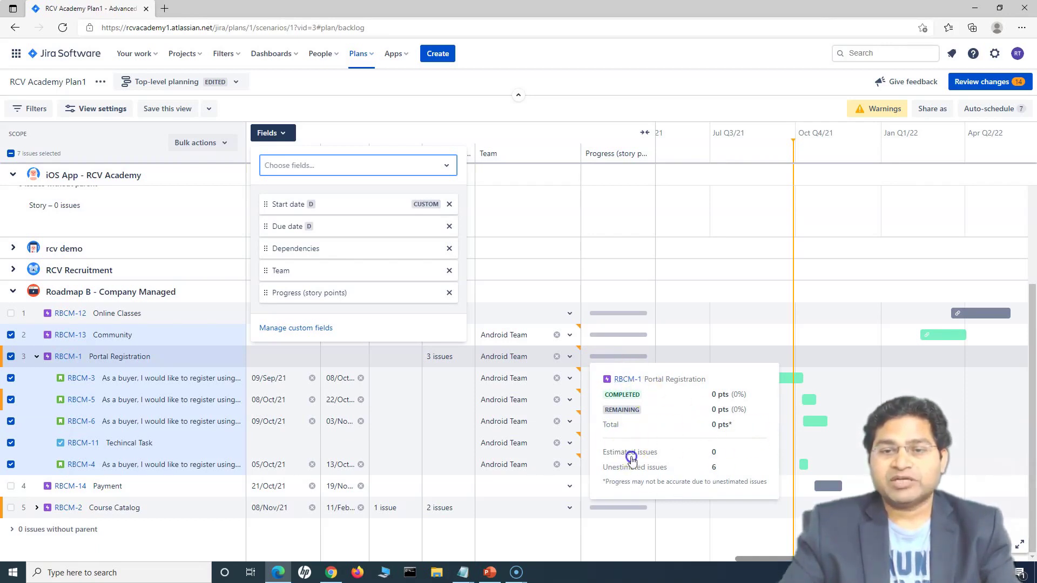
mouse_move(621, 340)
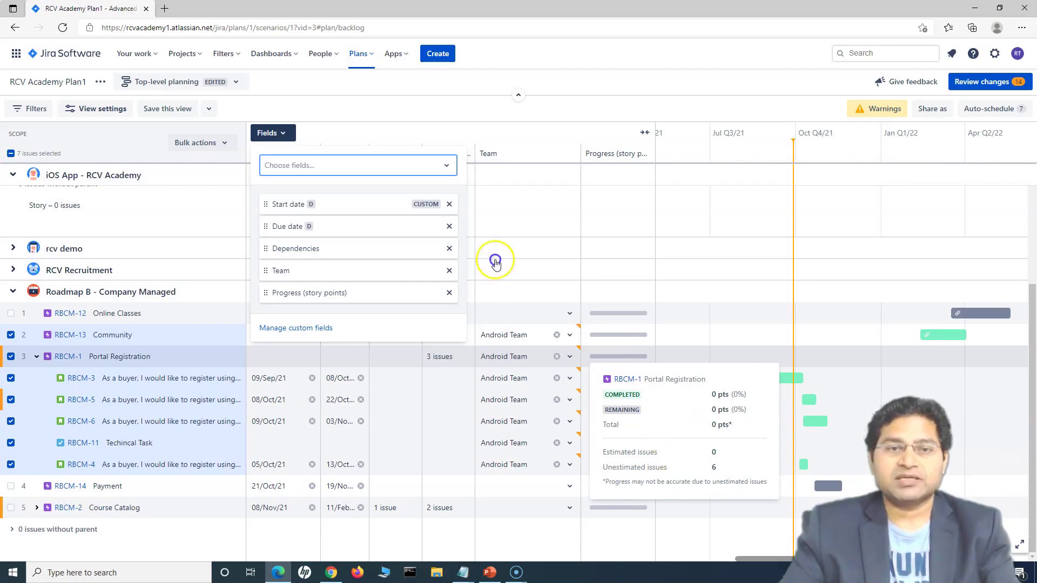
- Add the Progress (issue count) field to the plan and inspect the issue progress breakdown of the Roadmap B epics
click(368, 165)
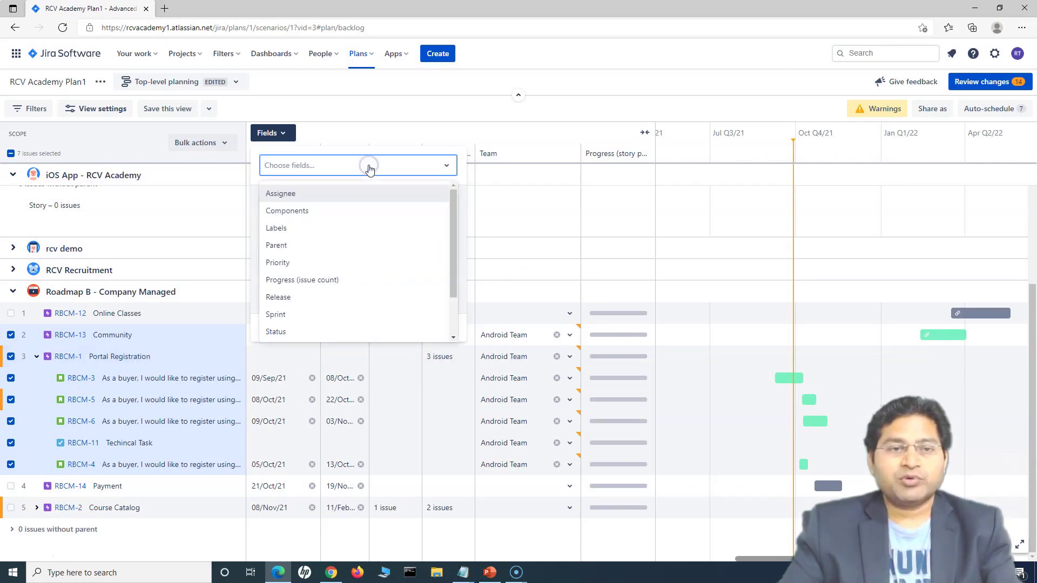
click(314, 281)
mouse_move(694, 503)
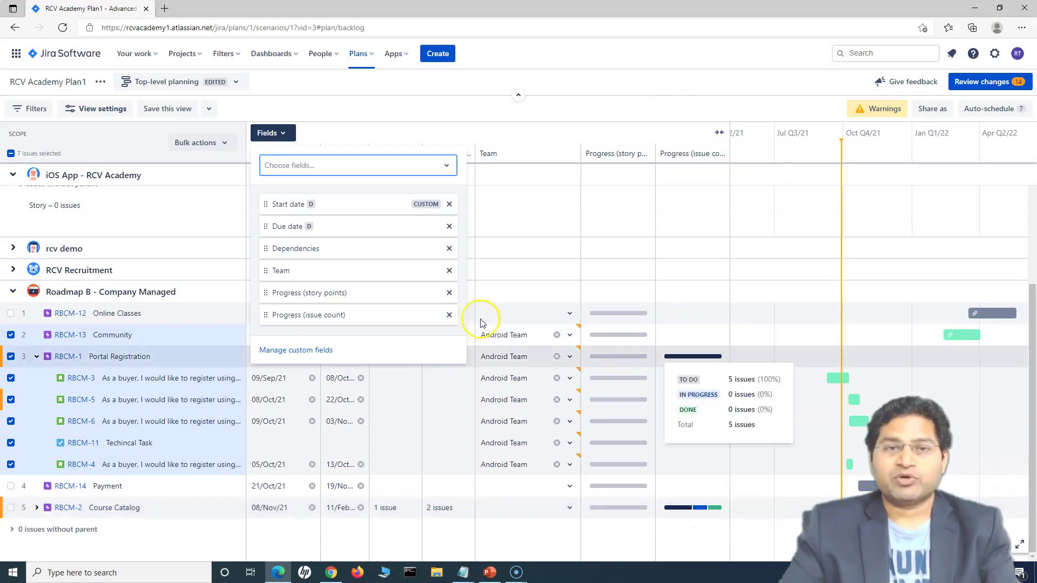
click(491, 115)
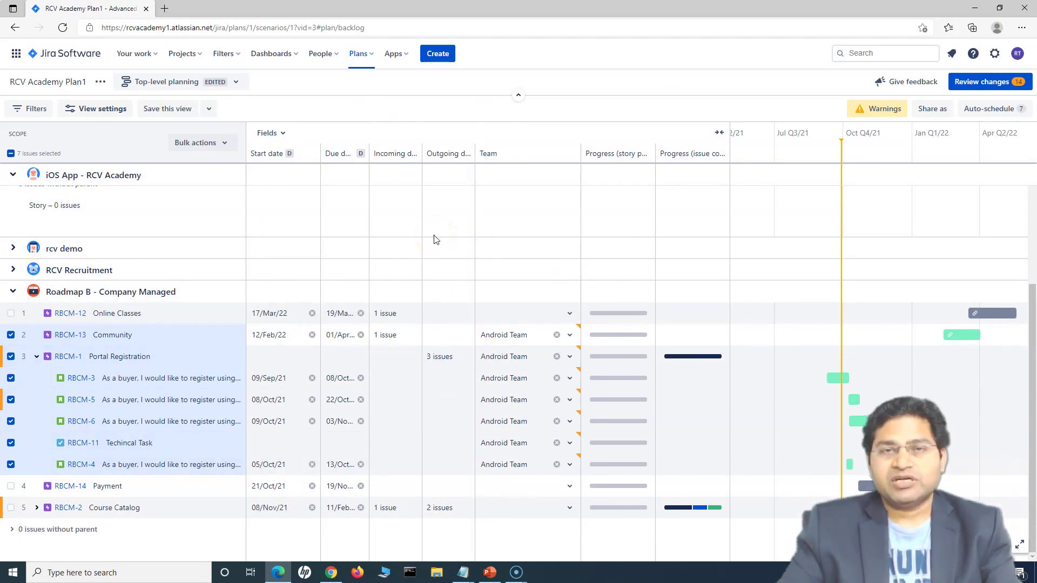
- Review the full list of covered topics on the PowerPoint slide and go back to the Jira plan
click(488, 573)
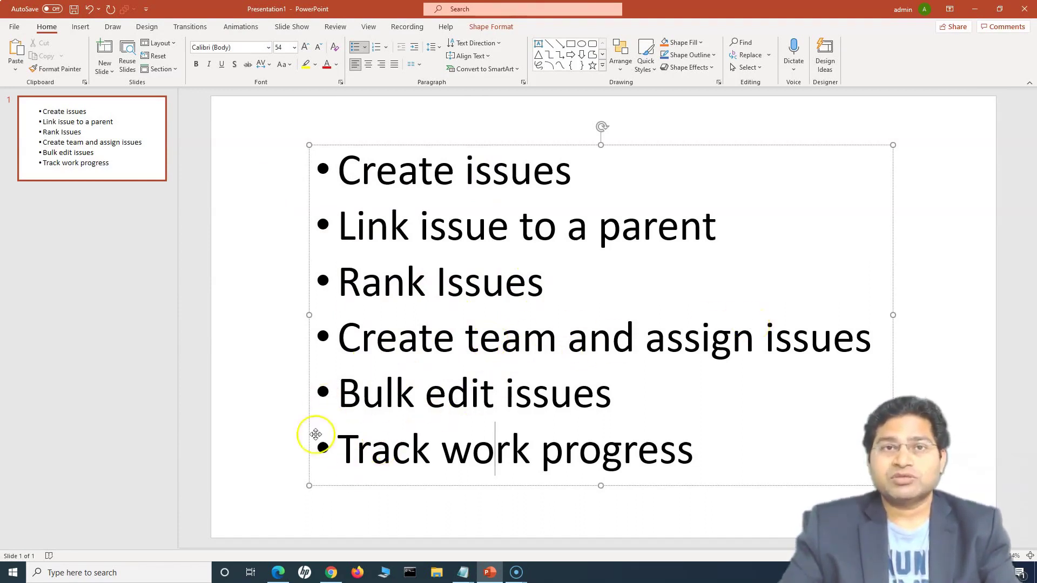
click(279, 275)
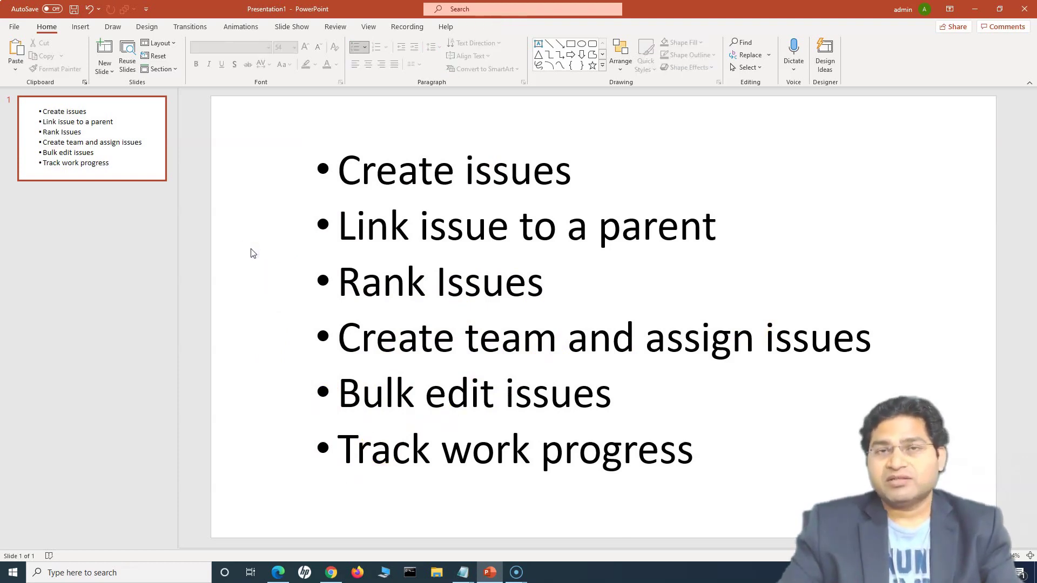
click(971, 9)
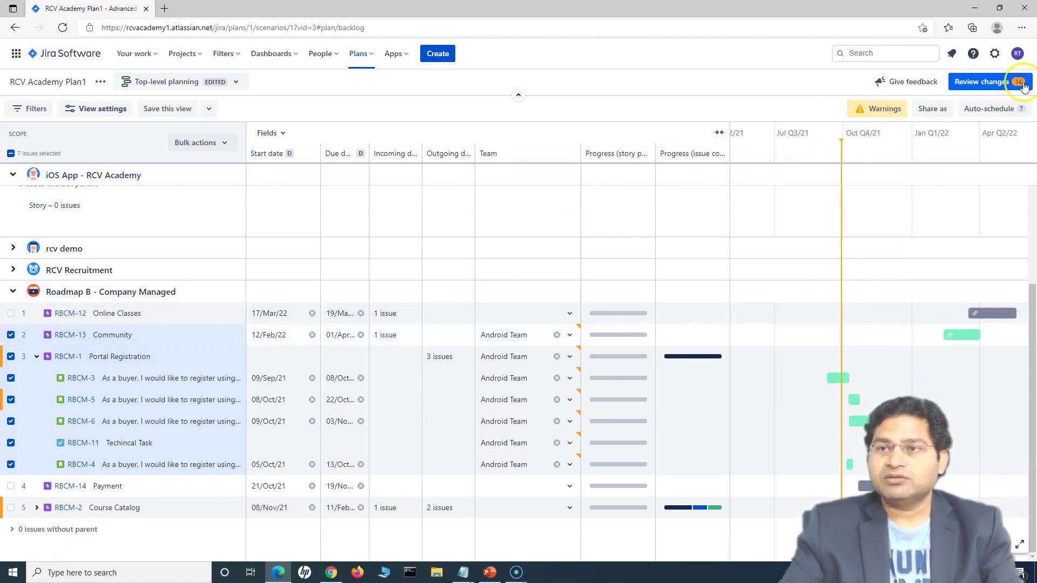
- Review the pending plan changes, save all of them in Jira, and collapse the Roadmap B - Company Managed project
click(987, 84)
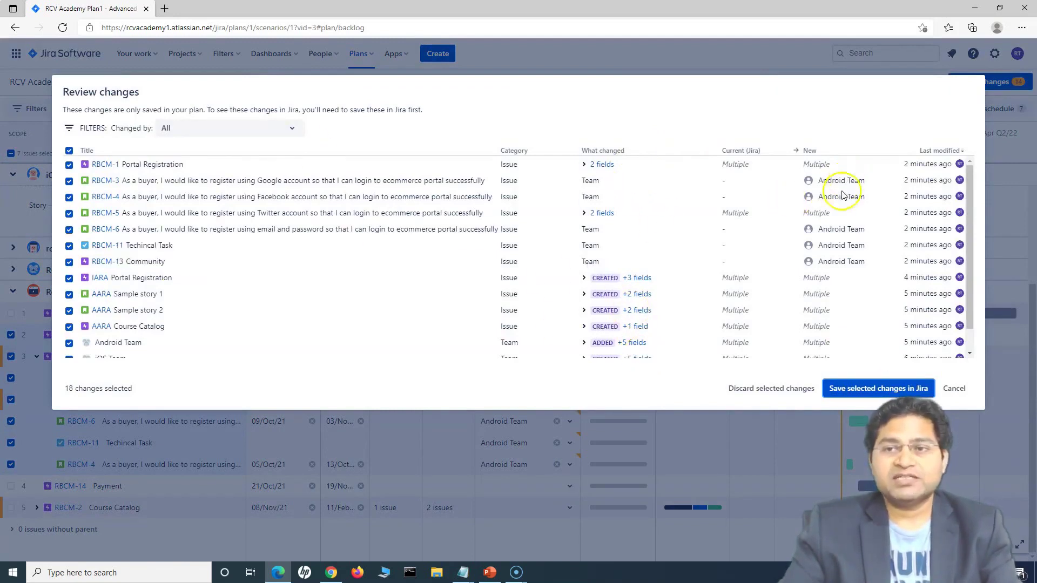
scroll(189, 322, down, 1)
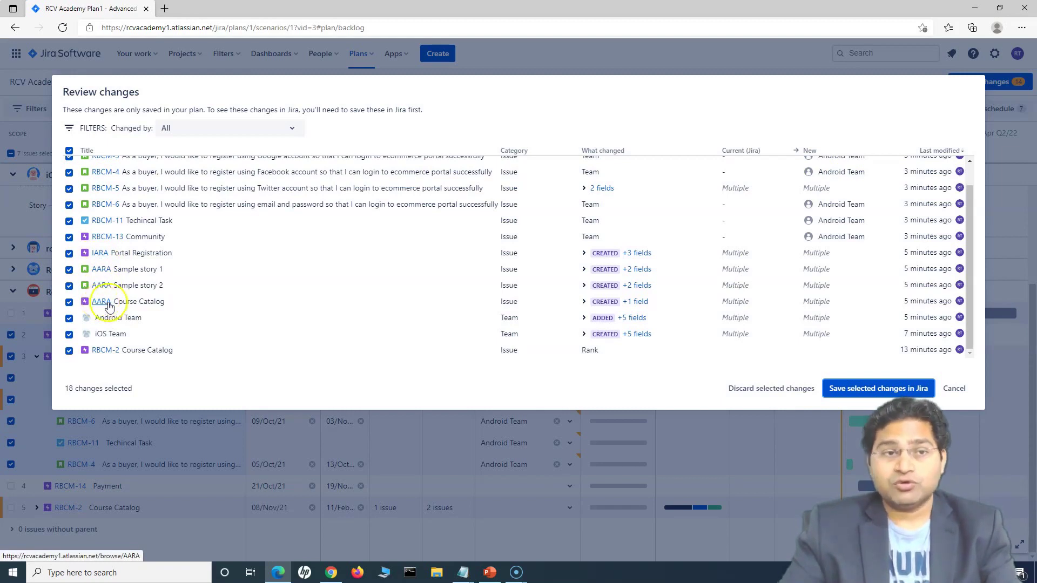
click(863, 389)
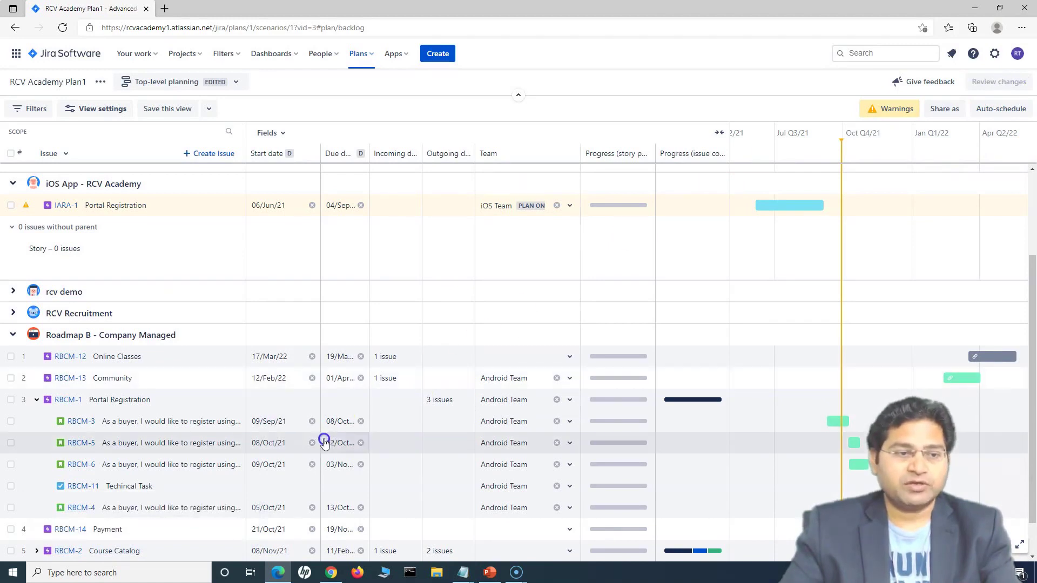
scroll(69, 287, down, 2)
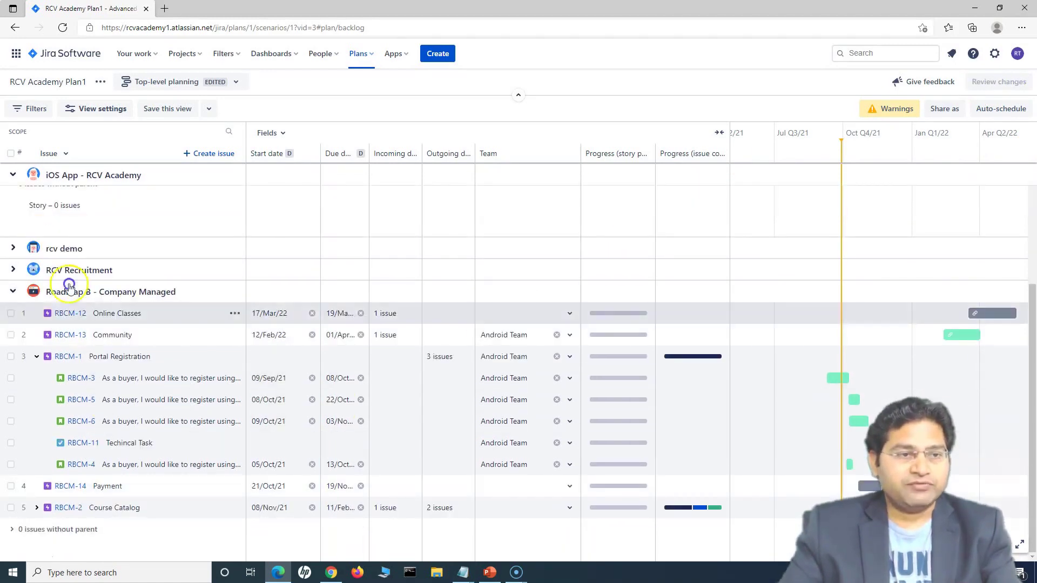
click(13, 292)
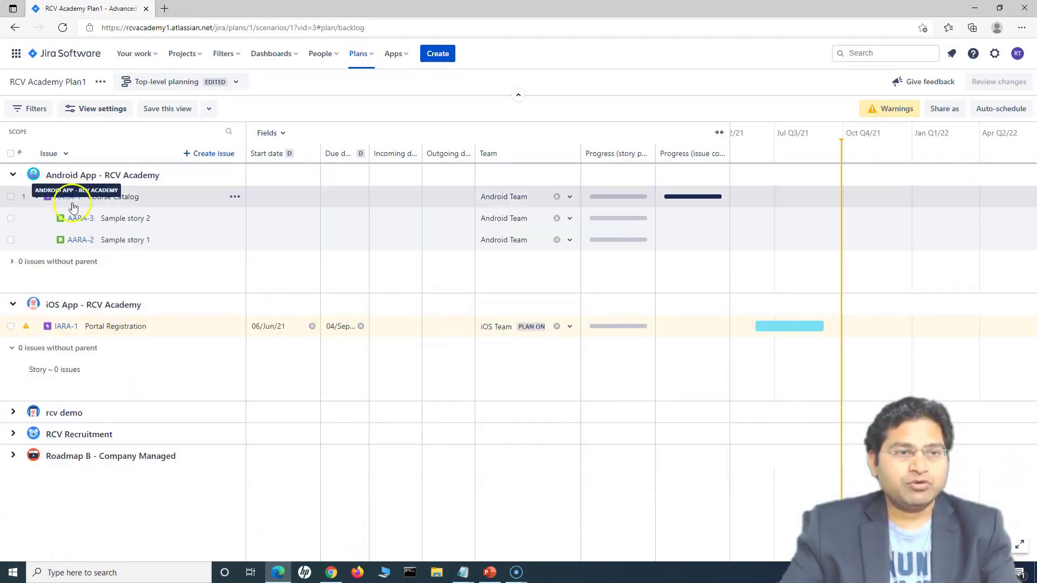